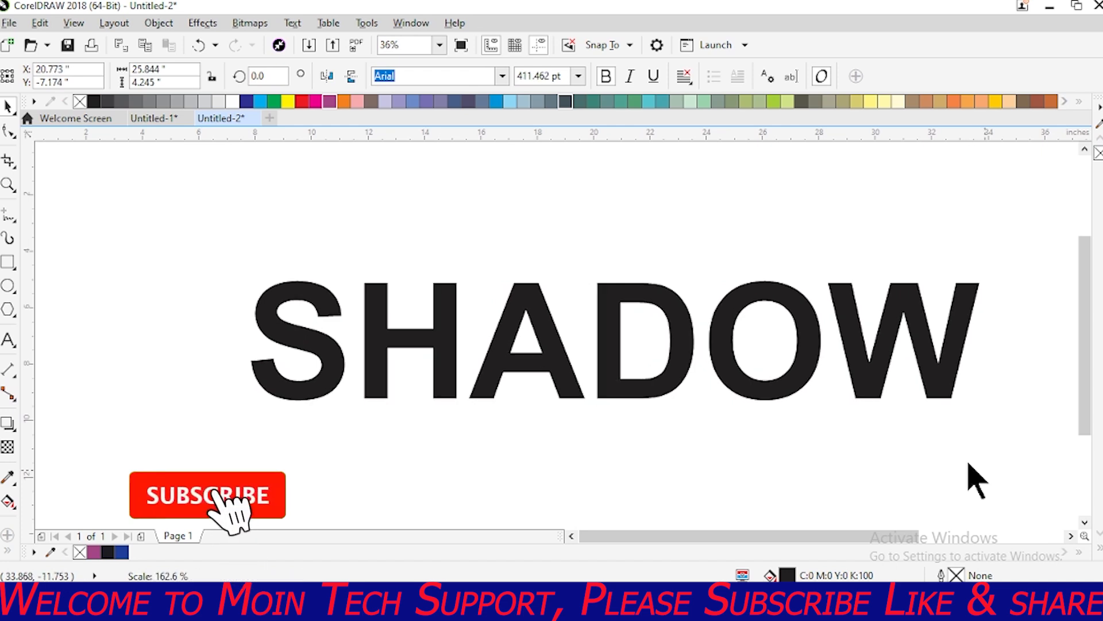
# Enlarge the SHADOW text to about 30.9 inches wide and reposition it near the middle of the view.
pyautogui.moveTo(800, 365); pyautogui.dragTo(689, 312)
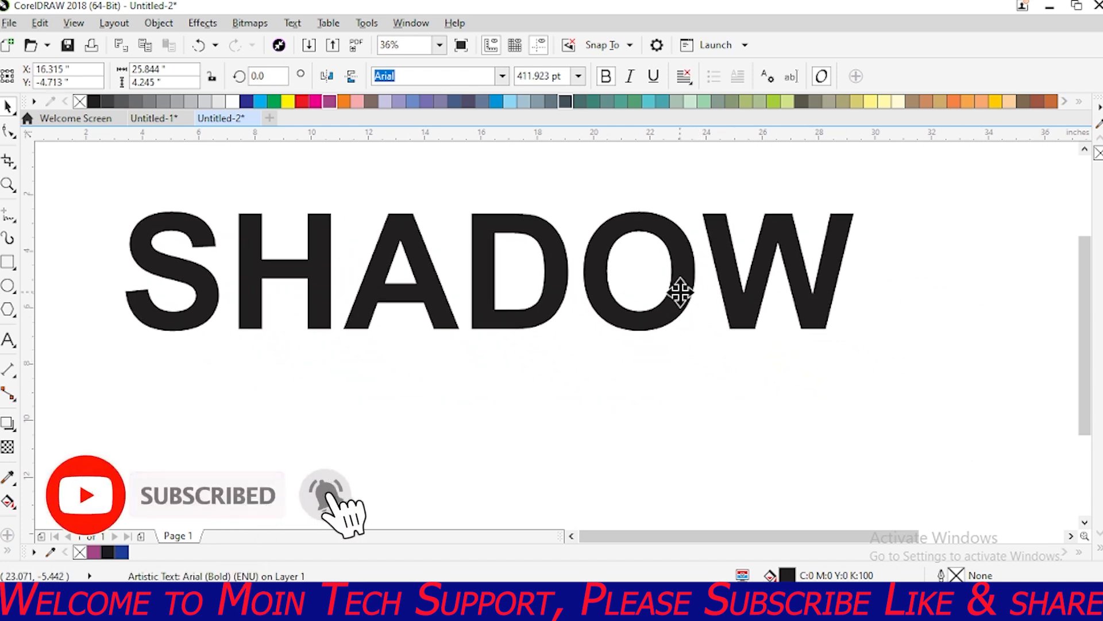
pyautogui.moveTo(858, 337); pyautogui.dragTo(1002, 396)
pyautogui.moveTo(799, 303); pyautogui.dragTo(803, 335)
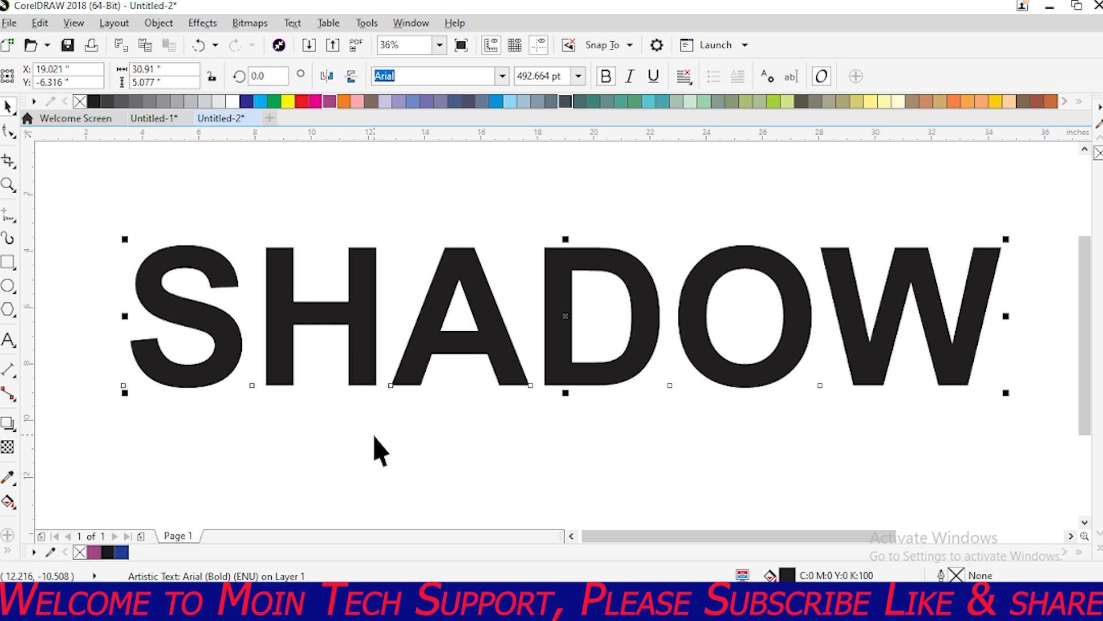
pyautogui.click(118, 163)
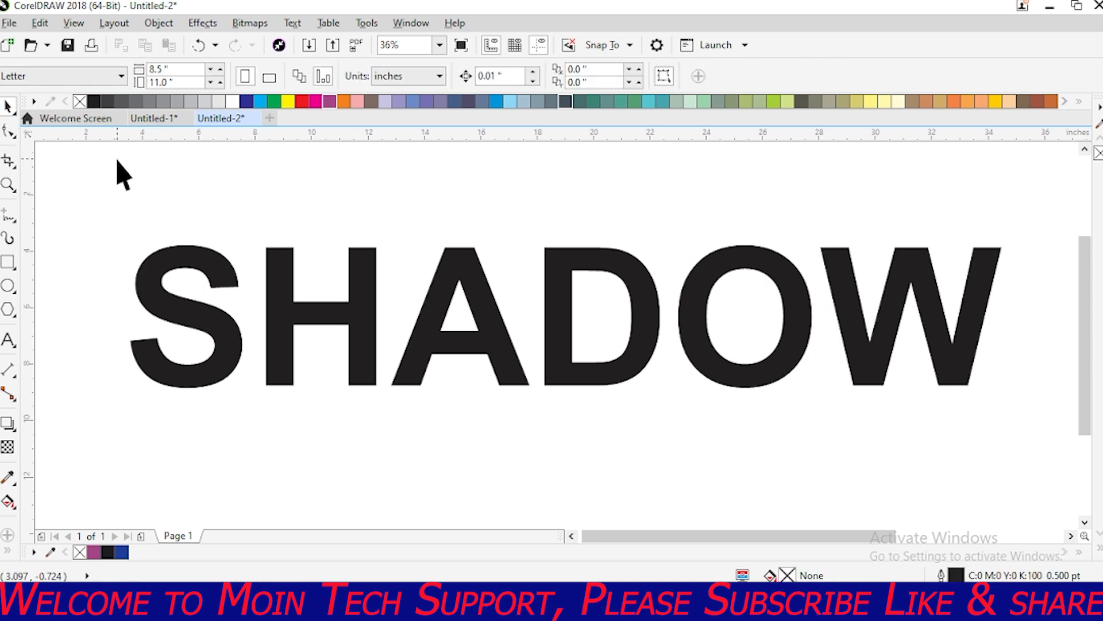
pyautogui.click(360, 335)
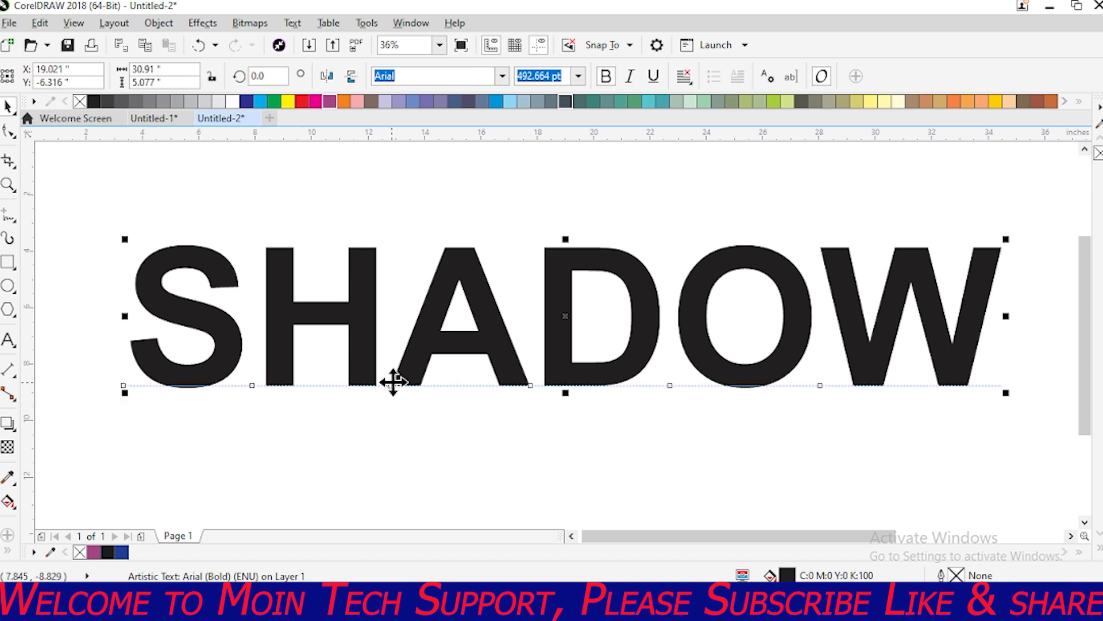
pyautogui.click(6, 133)
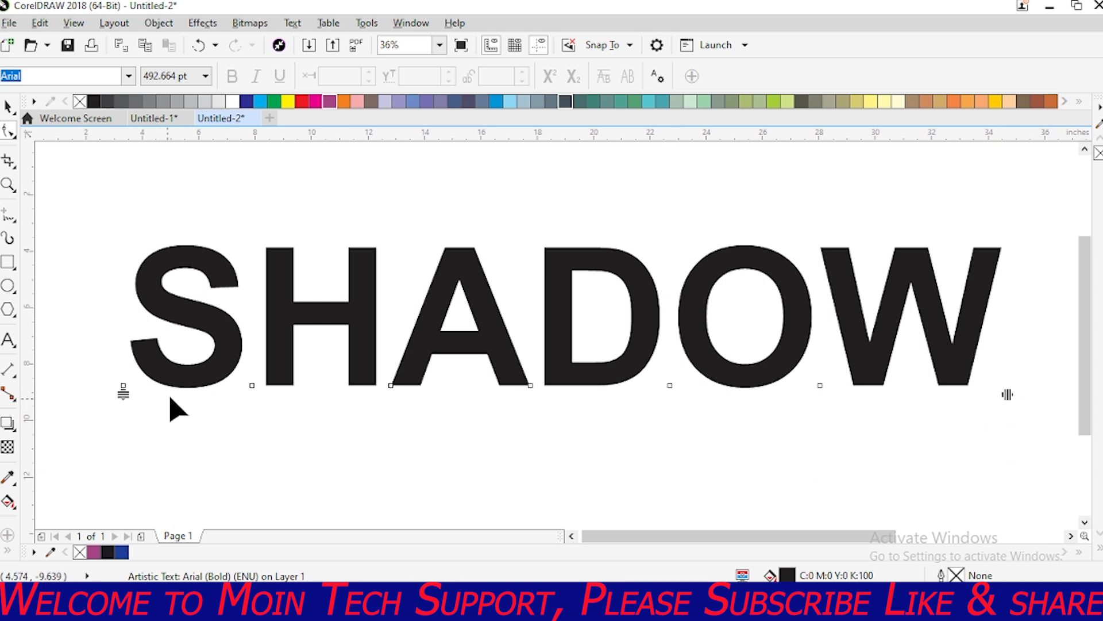
pyautogui.click(9, 106)
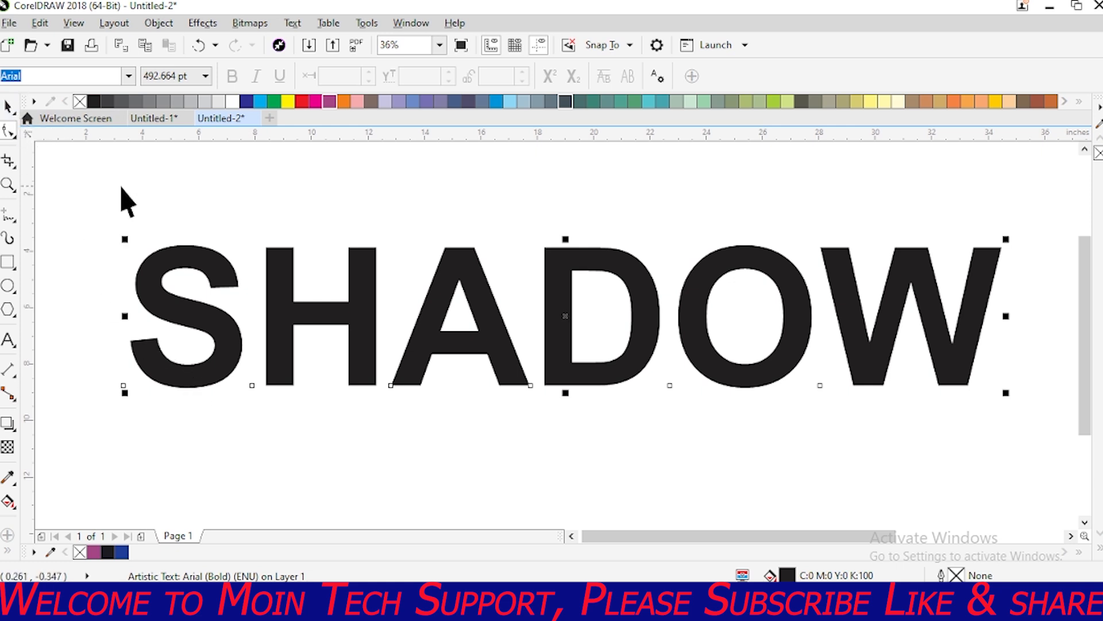
# Try filling the whole SHADOW text with blue and undo the fill.
pyautogui.click(155, 198)
pyautogui.click(204, 257)
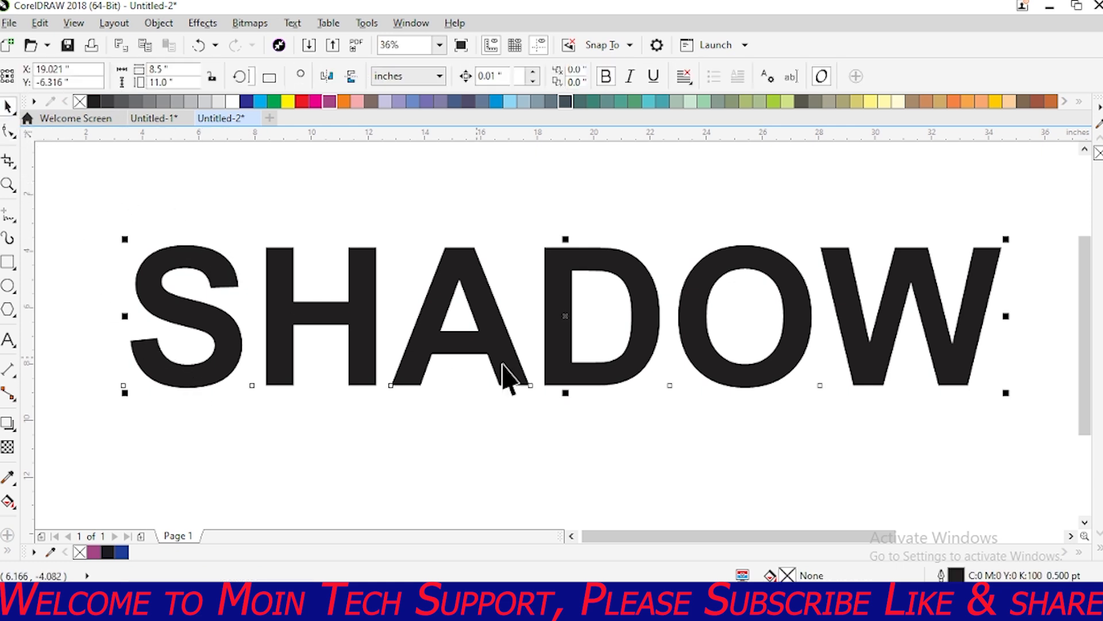
pyautogui.click(246, 102)
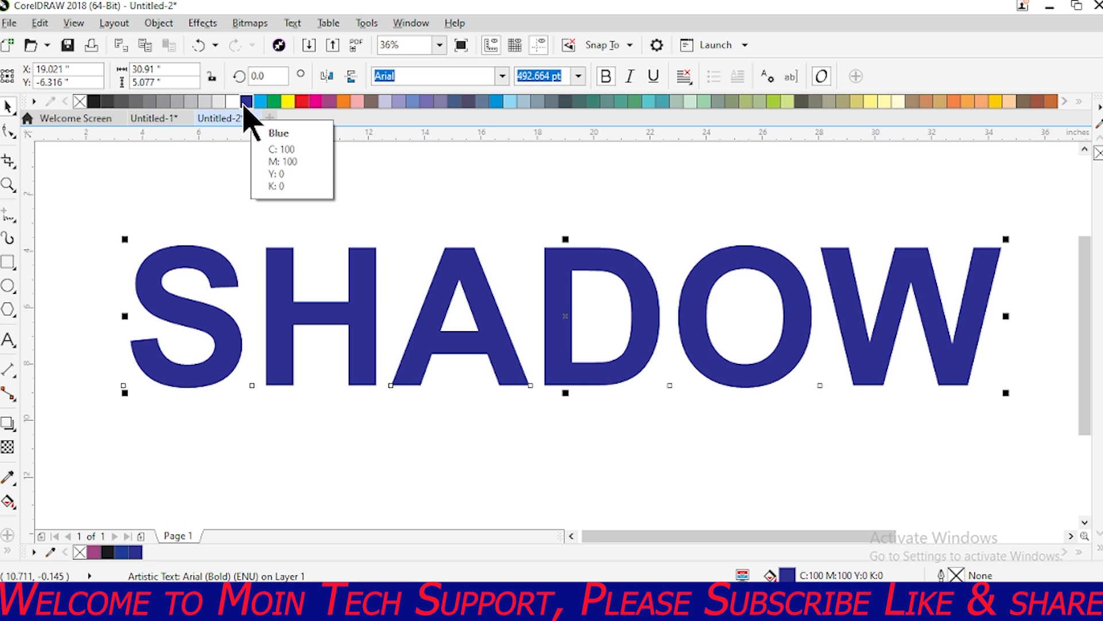
pyautogui.hotkey('ctrl', 'z')
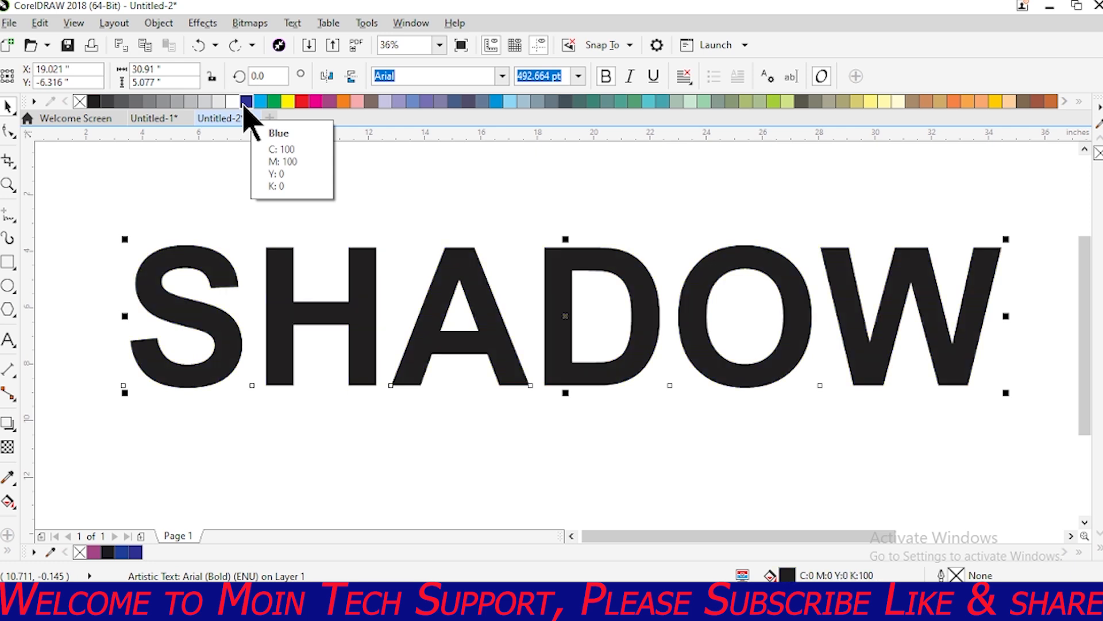
pyautogui.click(209, 192)
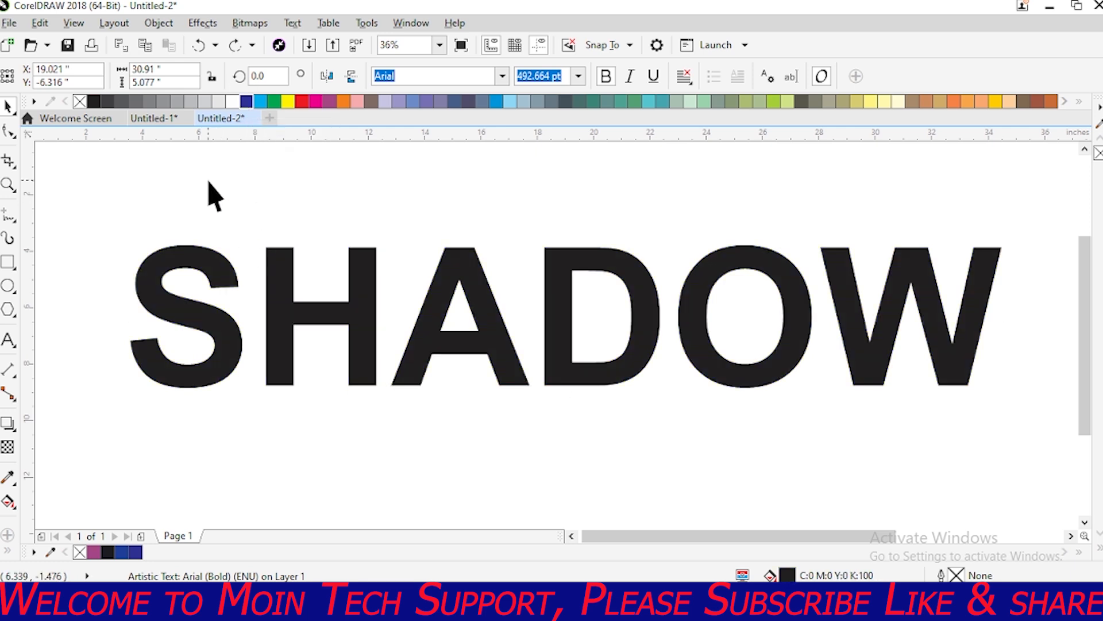
# Select individual characters of the text with the Shape tool and fill the S green and the H yellow.
pyautogui.click(198, 256)
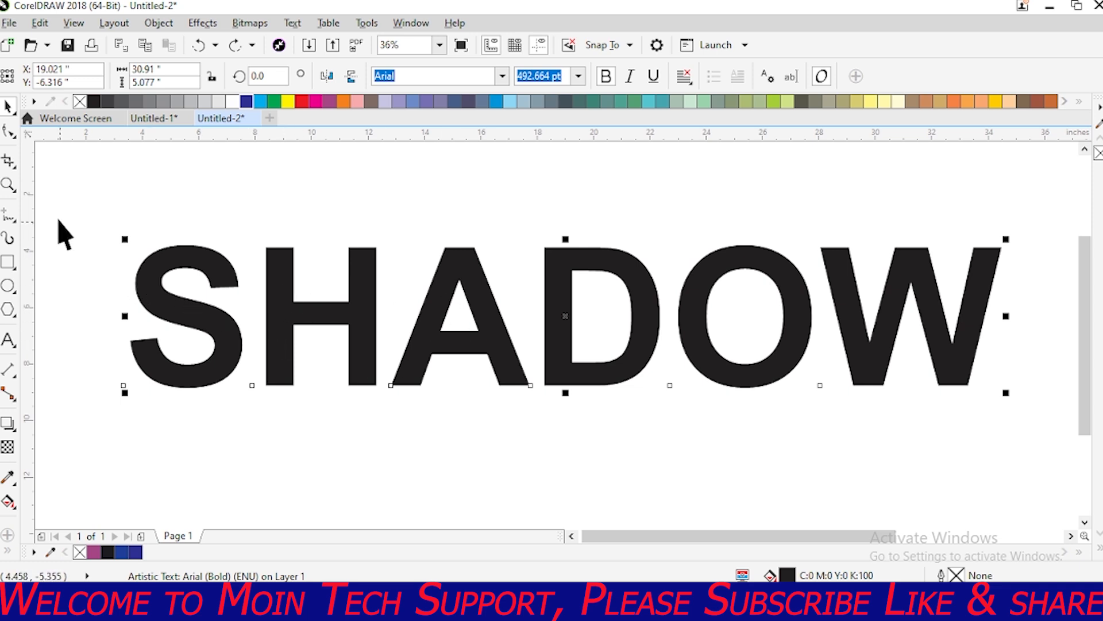
pyautogui.click(9, 132)
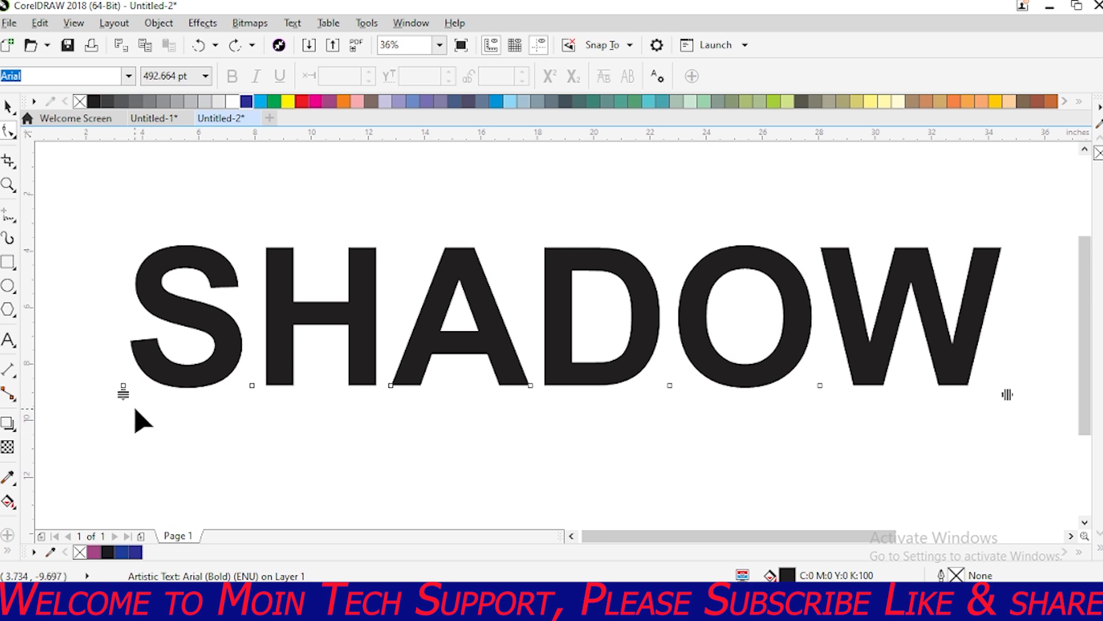
pyautogui.click(123, 386)
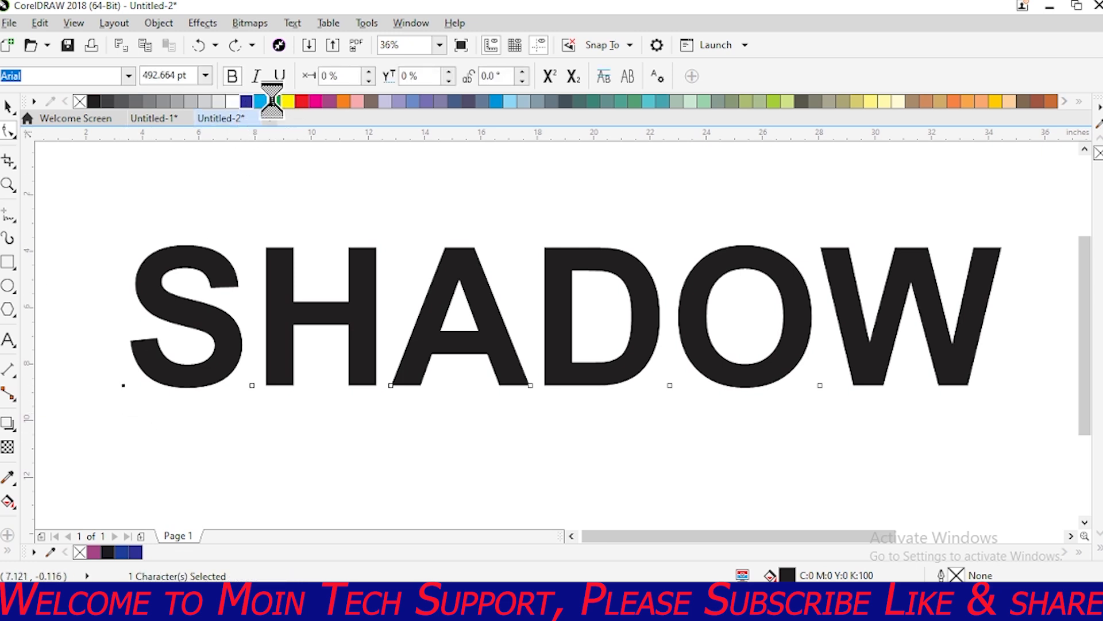
pyautogui.click(274, 101)
pyautogui.click(252, 386)
pyautogui.click(288, 102)
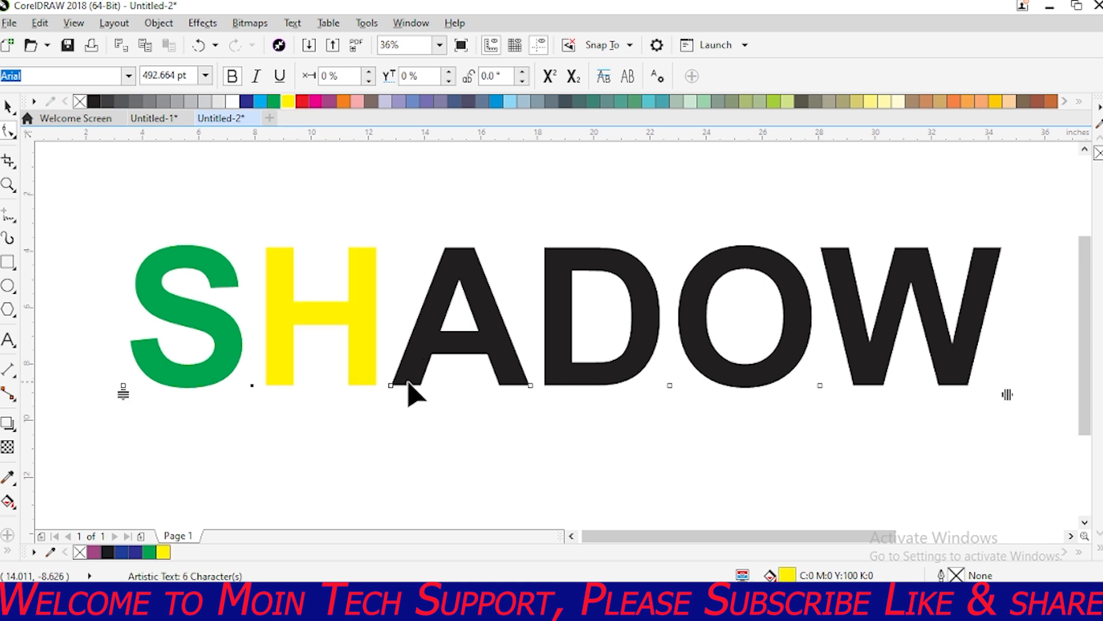
# Fill the remaining characters individually: A magenta, D blue, O orange and W cyan.
pyautogui.click(391, 386)
pyautogui.click(316, 101)
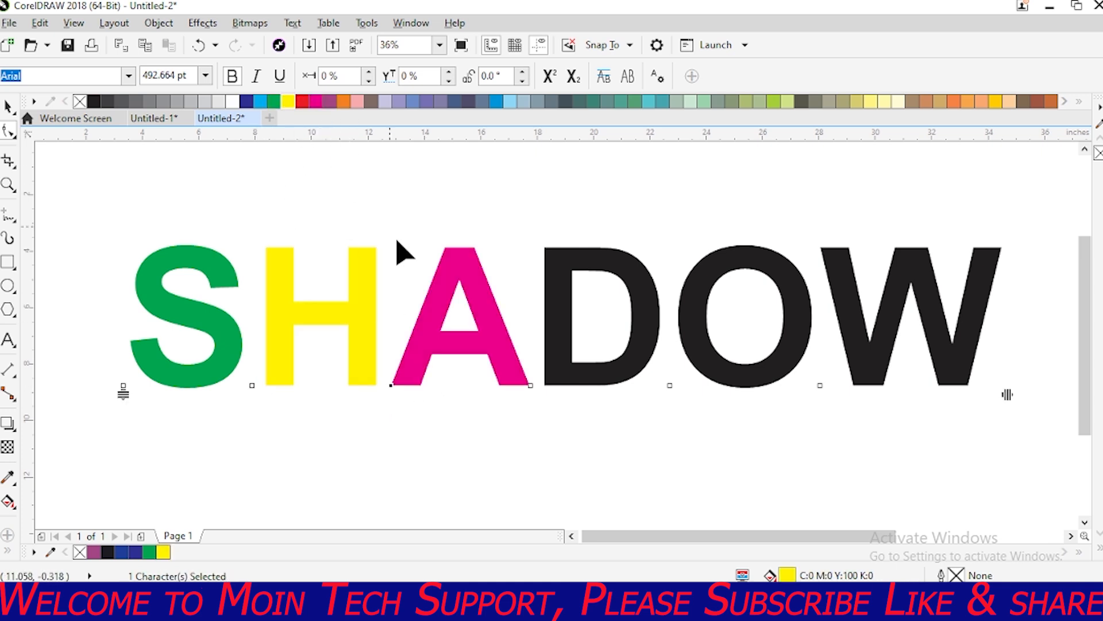
pyautogui.click(531, 385)
pyautogui.click(246, 101)
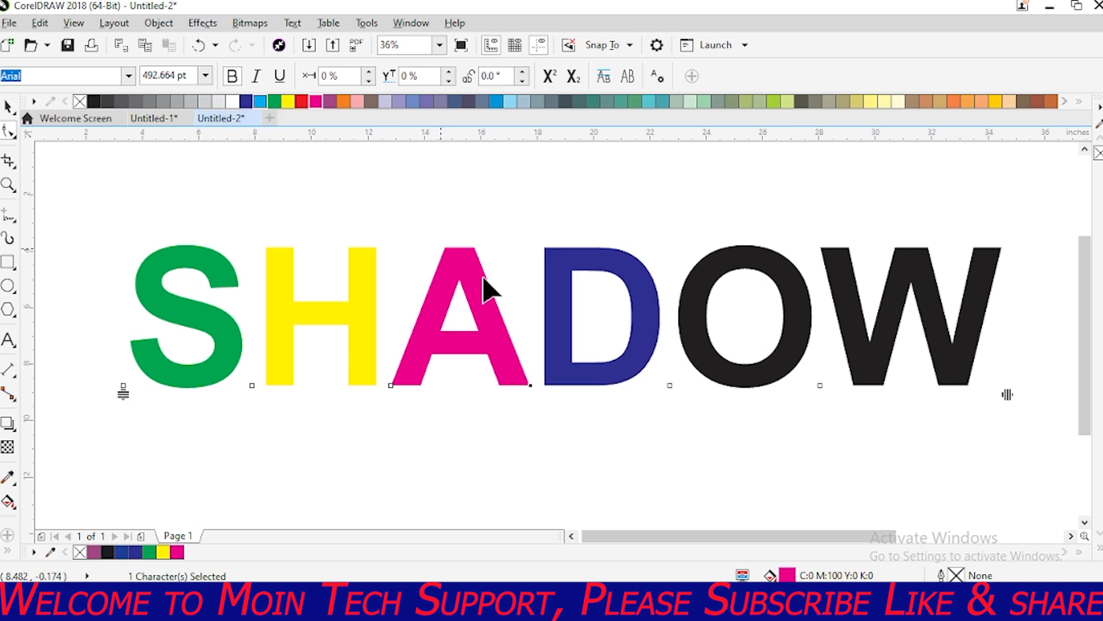
pyautogui.click(670, 385)
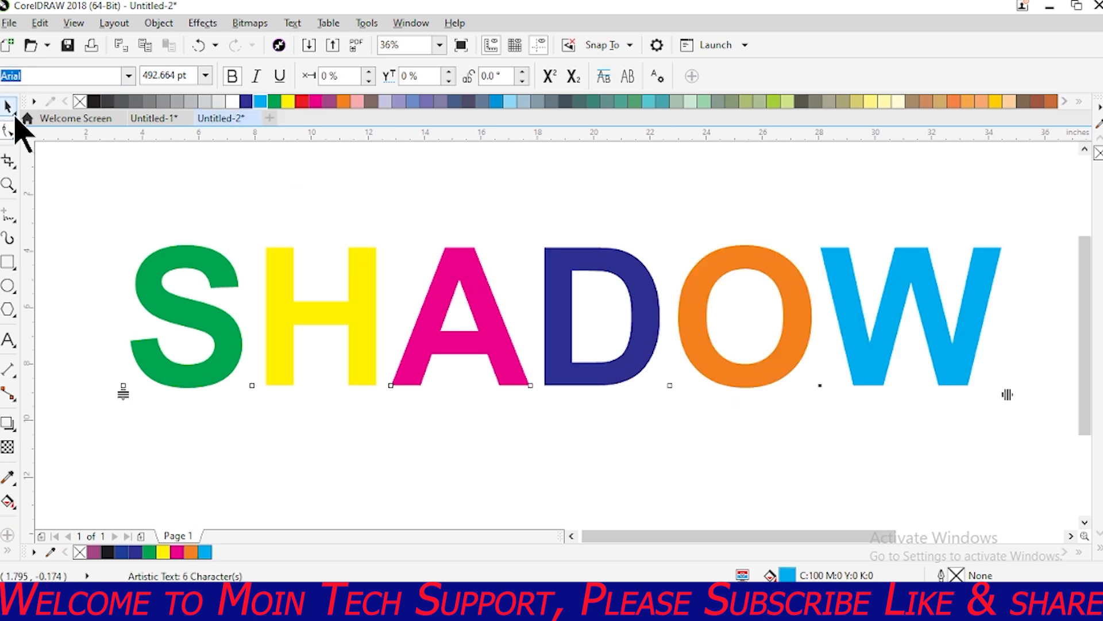
# Try squeezing the whole text horizontally to about 26.3 inches wide and undo the resize.
pyautogui.click(14, 110)
pyautogui.click(12, 136)
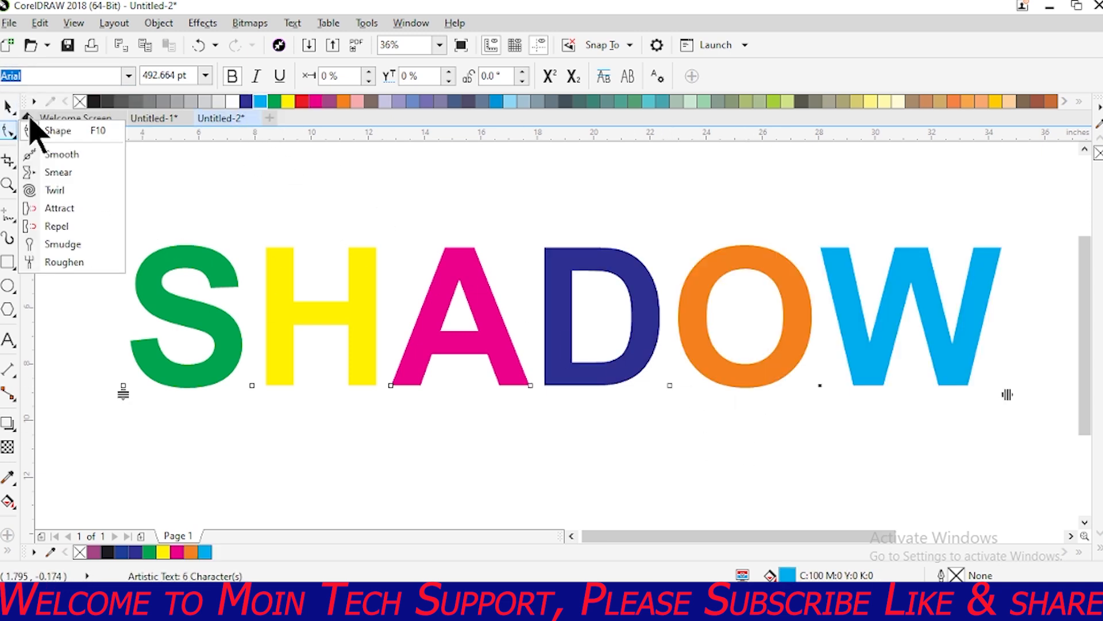
pyautogui.click(12, 107)
pyautogui.click(46, 107)
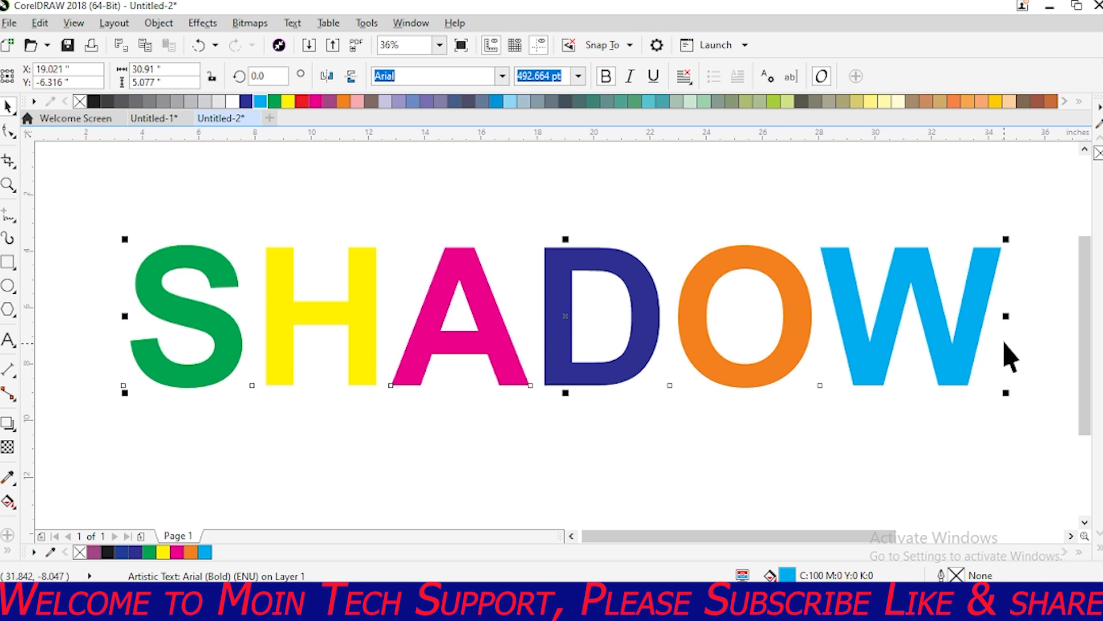
pyautogui.moveTo(1007, 316); pyautogui.dragTo(877, 357)
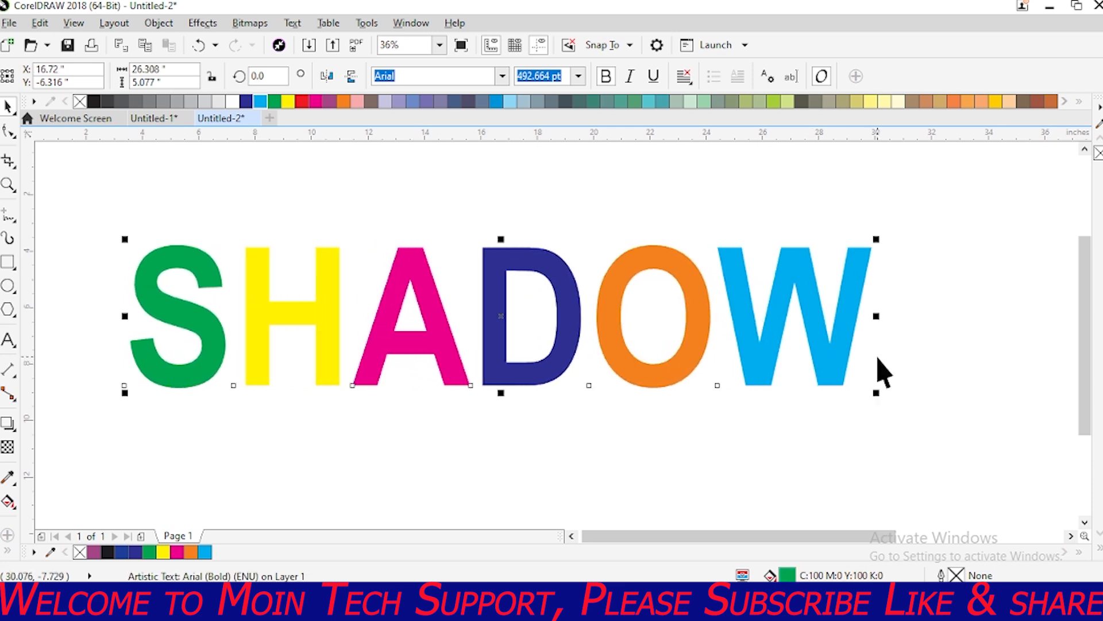
pyautogui.hotkey('ctrl', 'z')
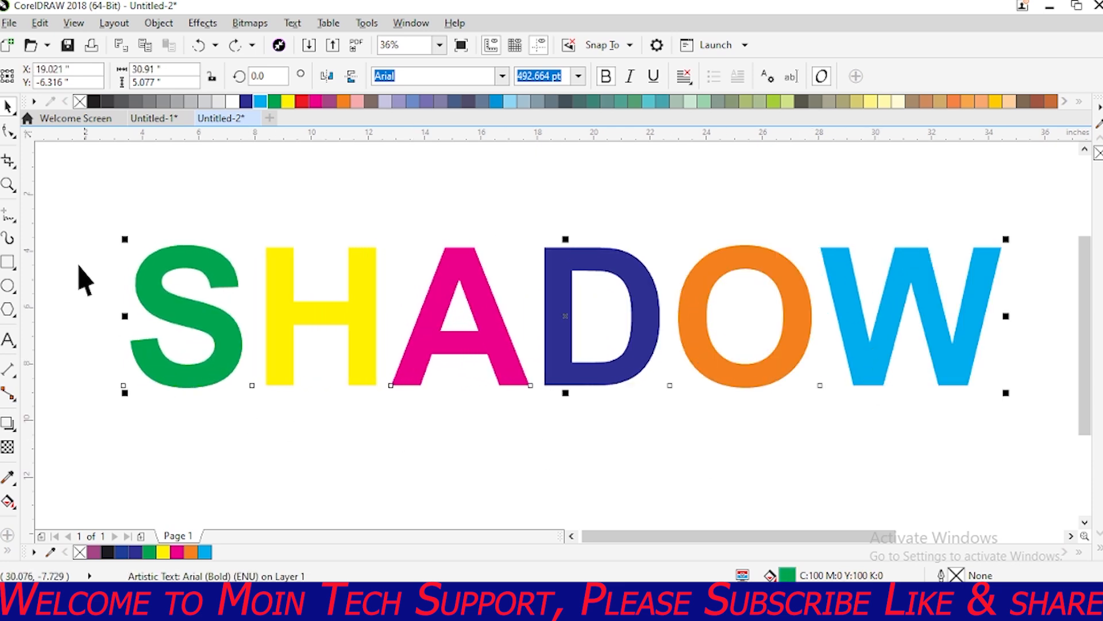
# Tighten the character spacing of the text with the Shape tool until neighbouring letters overlap.
pyautogui.click(7, 134)
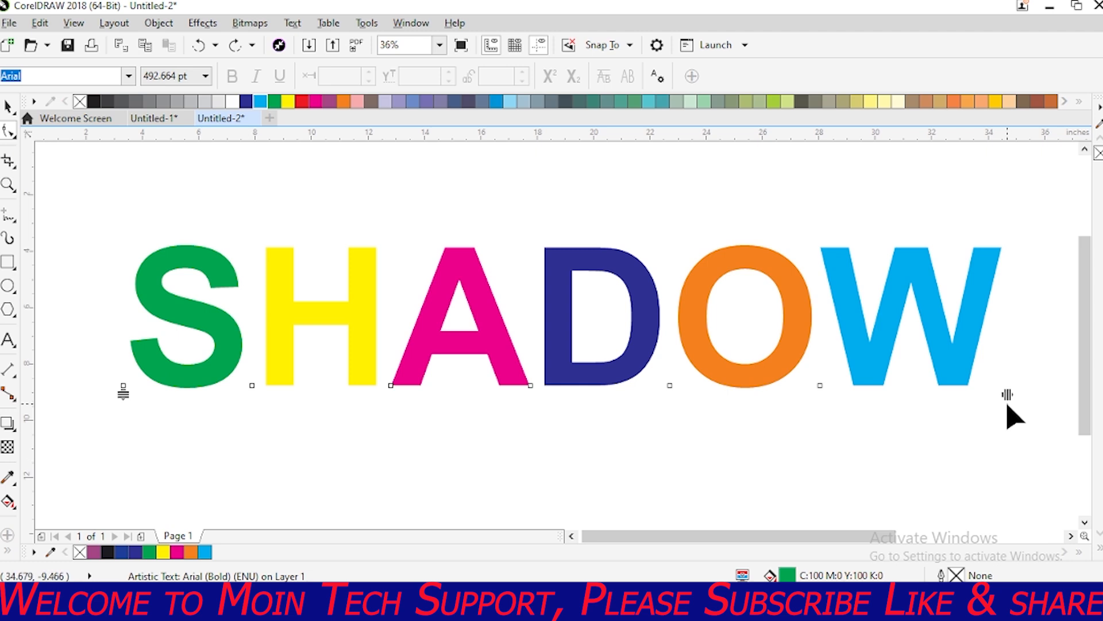
pyautogui.moveTo(1008, 398); pyautogui.dragTo(471, 381)
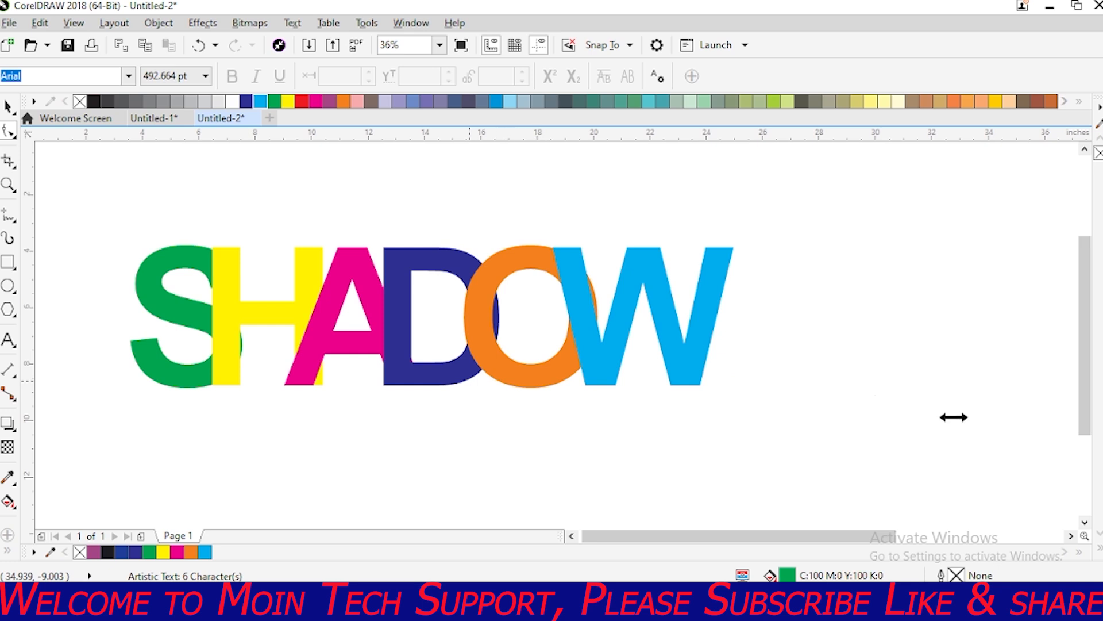
pyautogui.click(8, 108)
pyautogui.click(7, 133)
pyautogui.moveTo(739, 400); pyautogui.dragTo(738, 401)
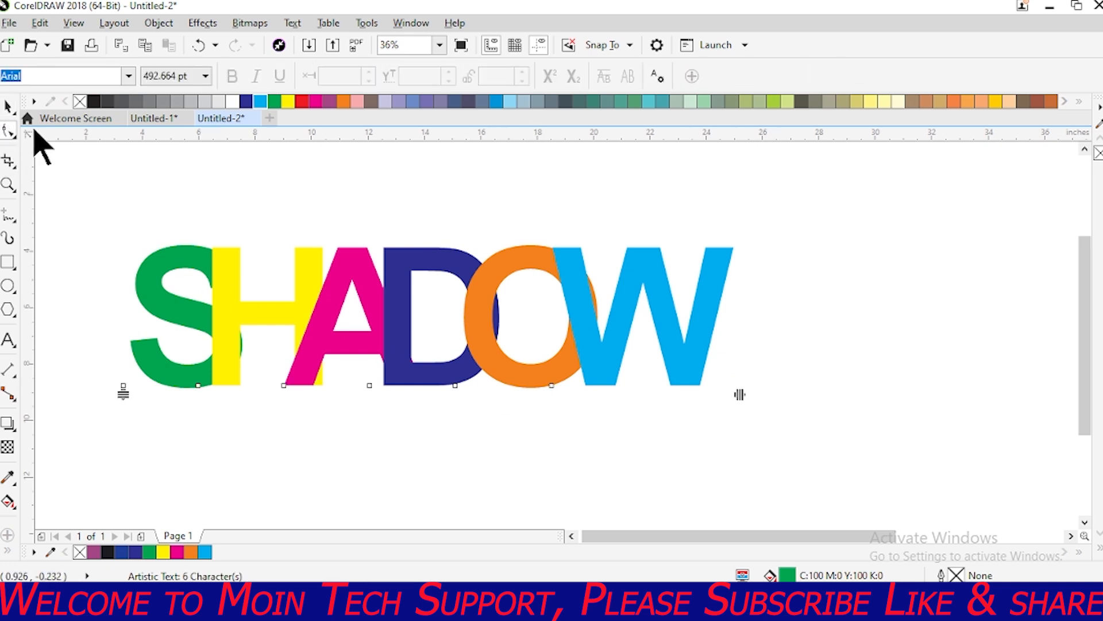
# Enlarge the overlapping text proportionally to about 25.8 by 6.1 inches and recentre it in the view.
pyautogui.click(8, 108)
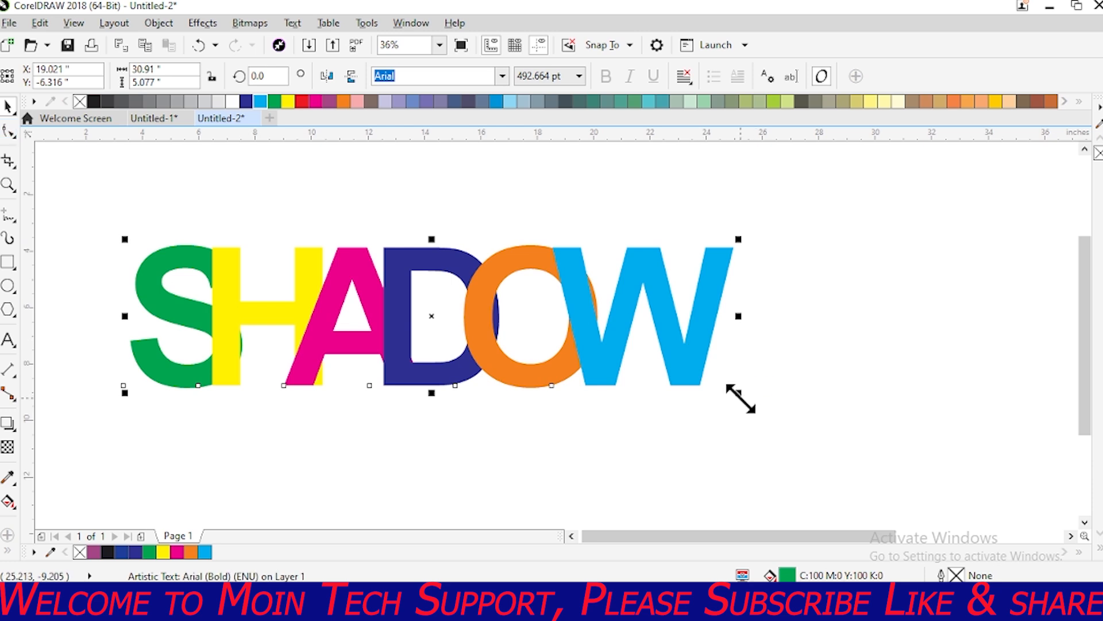
pyautogui.moveTo(739, 394); pyautogui.dragTo(873, 451)
pyautogui.moveTo(563, 335); pyautogui.dragTo(601, 301)
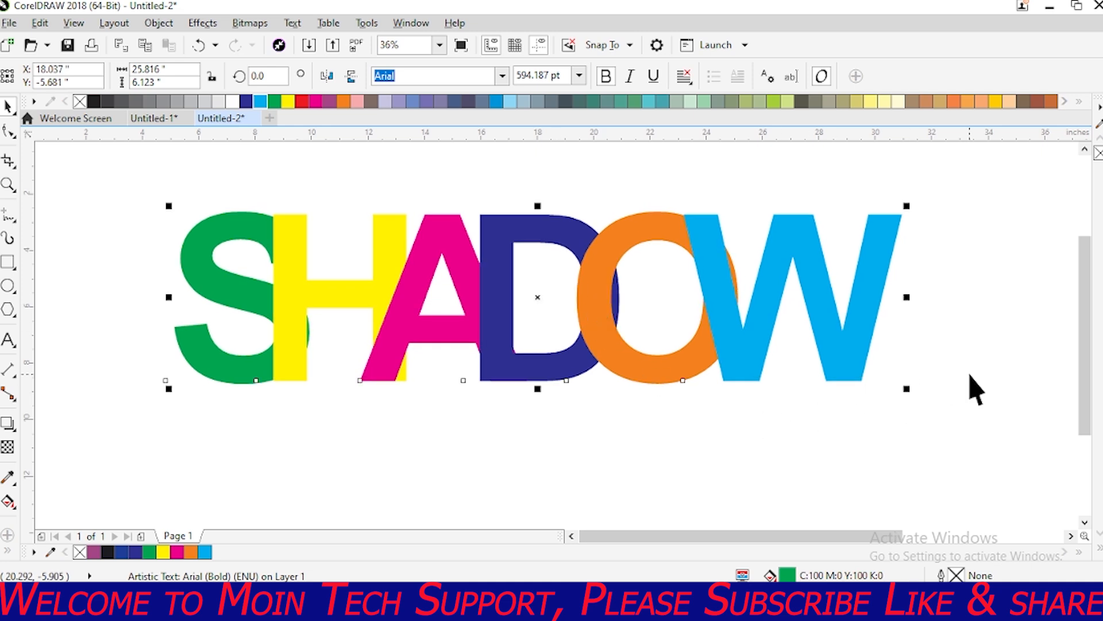
pyautogui.click(987, 376)
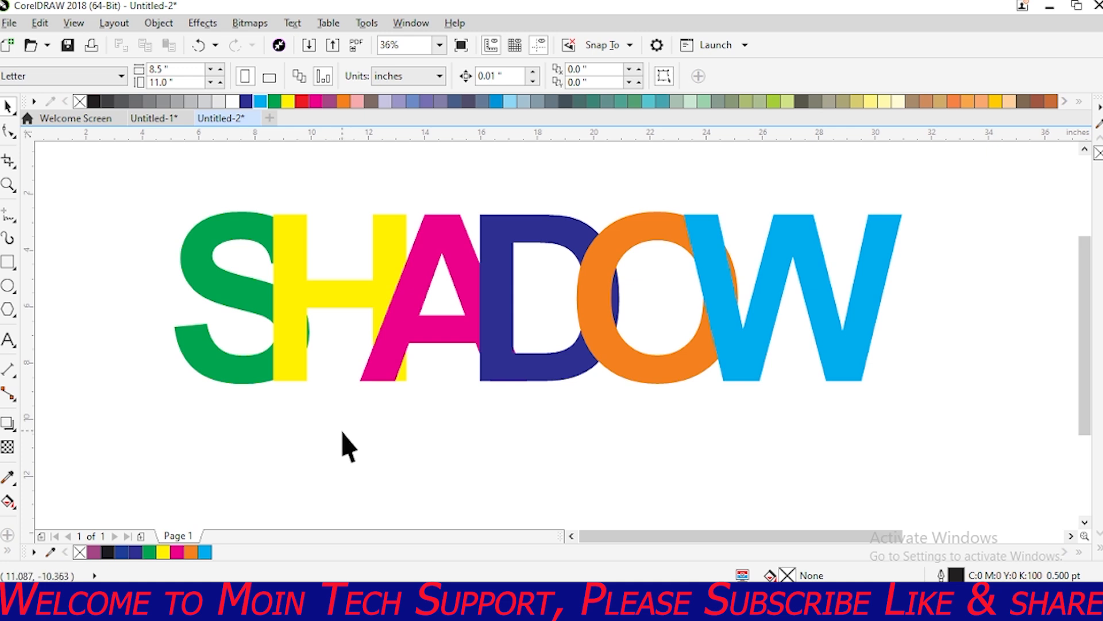
# Break the SHADOW text apart into separate letter objects and check that individual letters can be selected.
pyautogui.click(252, 312)
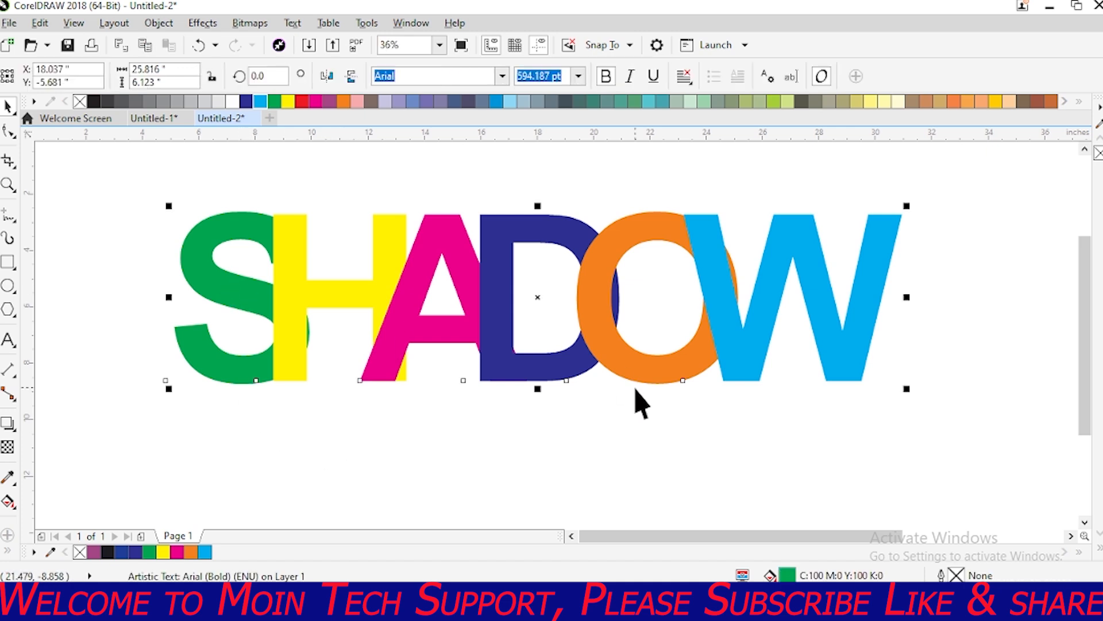
pyautogui.click(436, 441)
pyautogui.click(234, 297)
pyautogui.hotkey('ctrl', 'k')
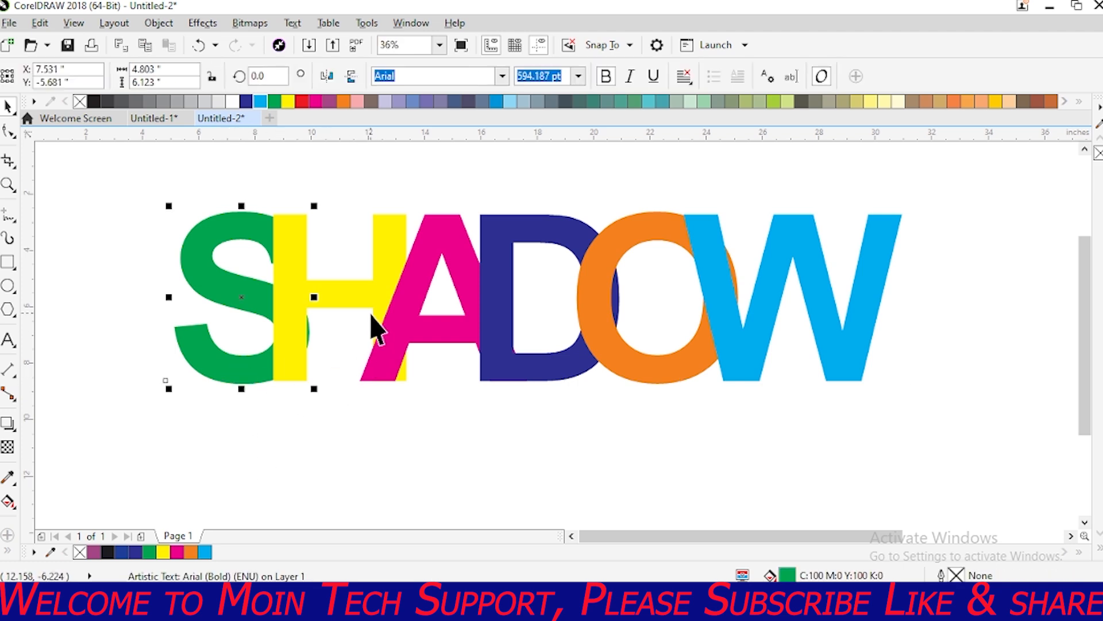
pyautogui.click(396, 322)
pyautogui.click(556, 236)
pyautogui.click(615, 247)
pyautogui.click(552, 480)
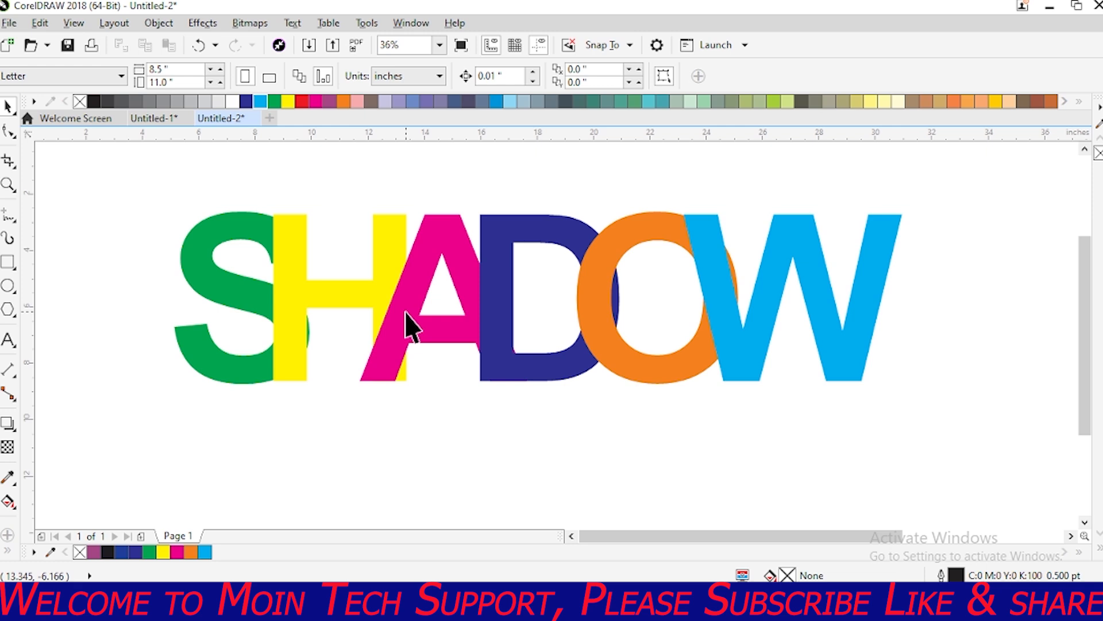
# Reverse the stacking order of all six letters so each letter overlaps the one after it.
pyautogui.moveTo(286, 339); pyautogui.dragTo(937, 436)
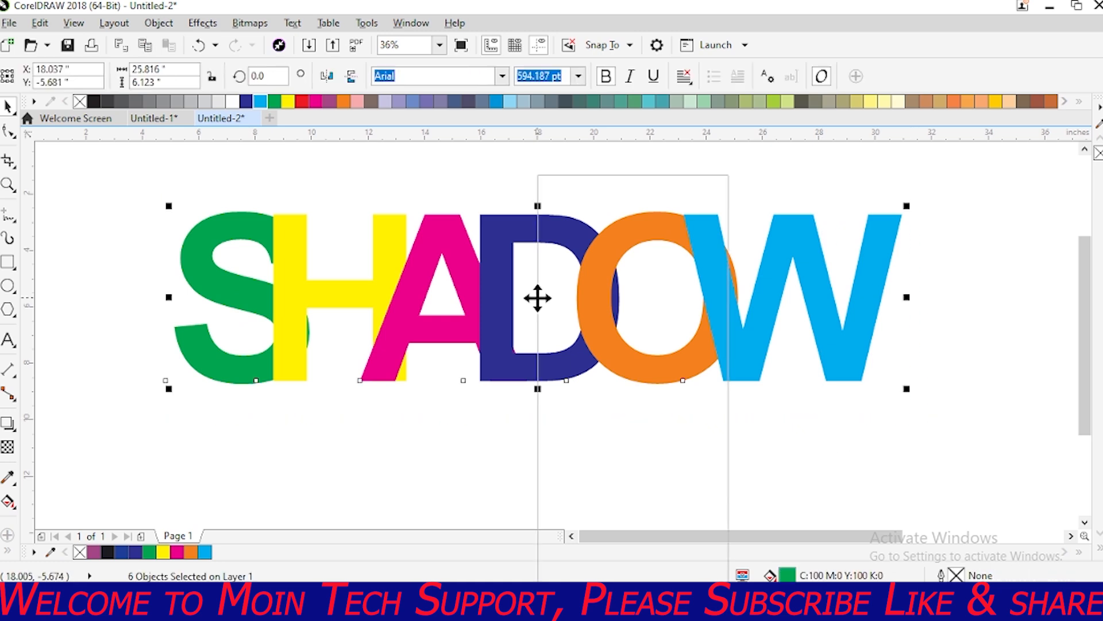
pyautogui.rightClick(537, 298)
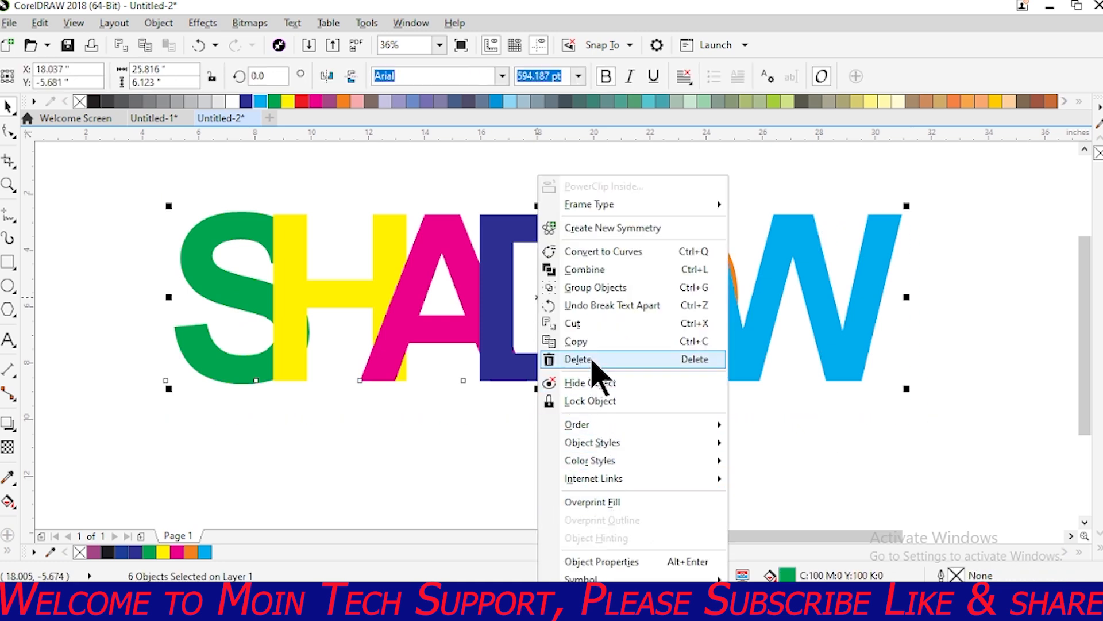
pyautogui.moveTo(604, 426)
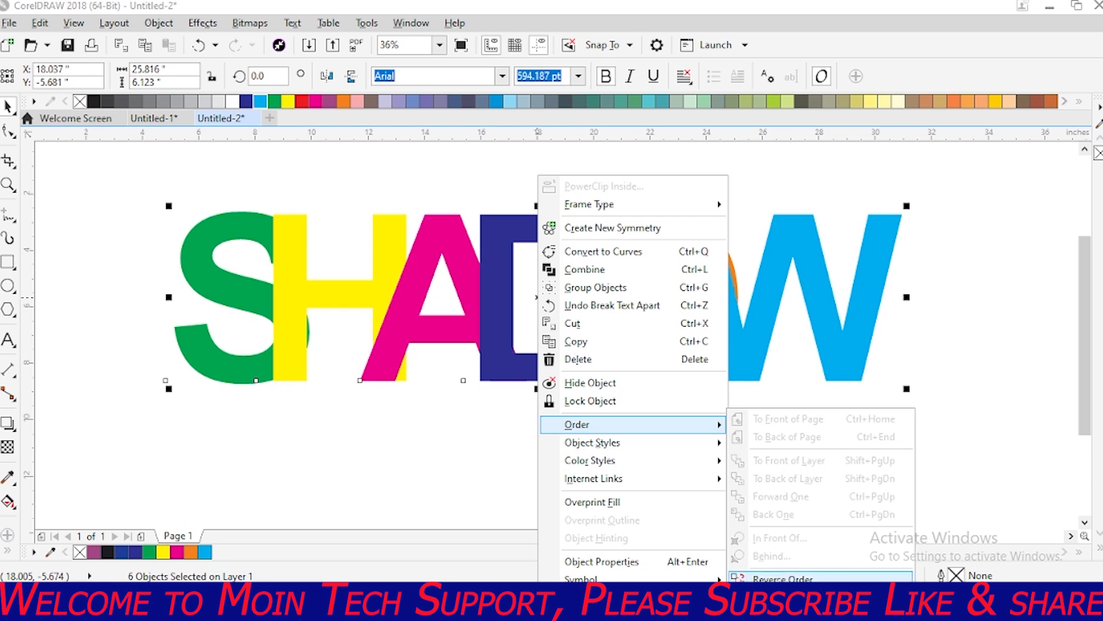
pyautogui.click(783, 577)
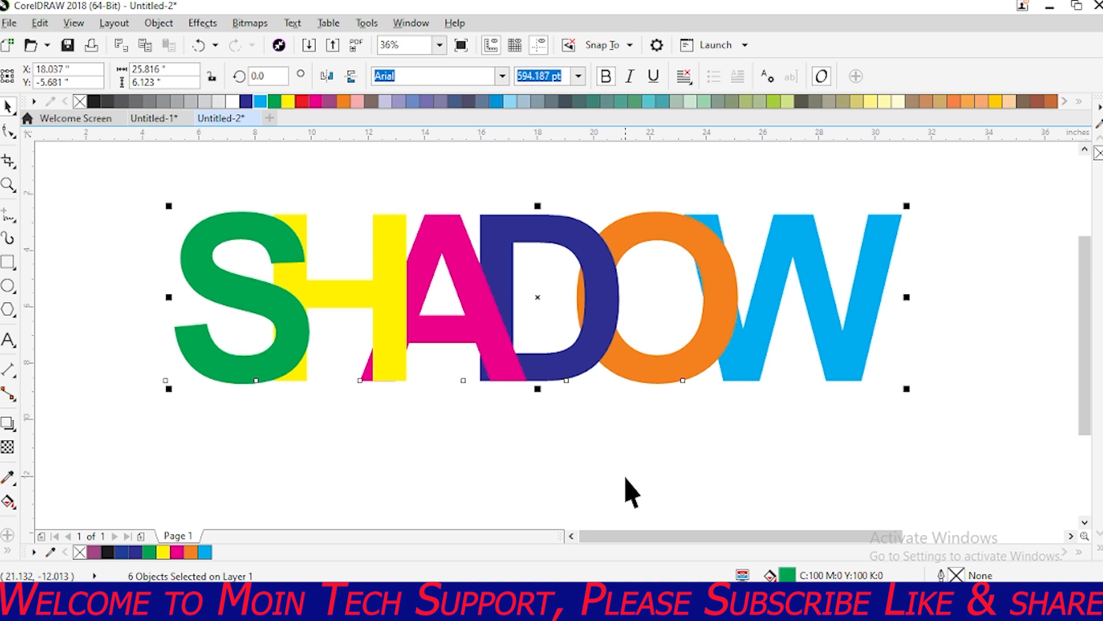
pyautogui.click(466, 498)
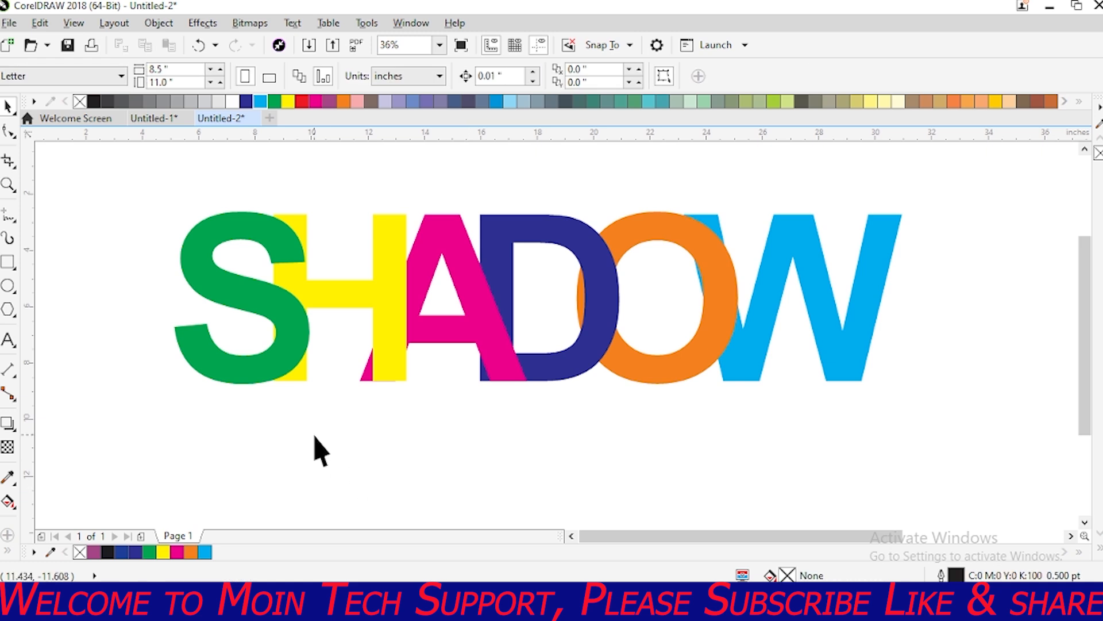
# Add a drop shadow to the green S, offset about 0.66 inches to the right, behind the letter.
pyautogui.click(263, 305)
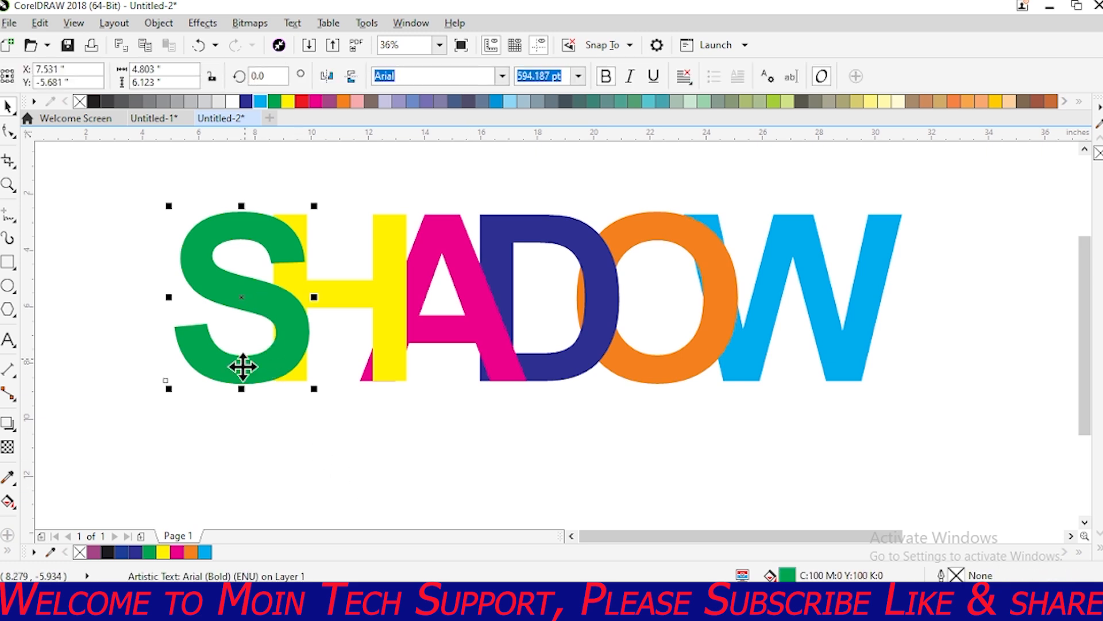
pyautogui.click(7, 425)
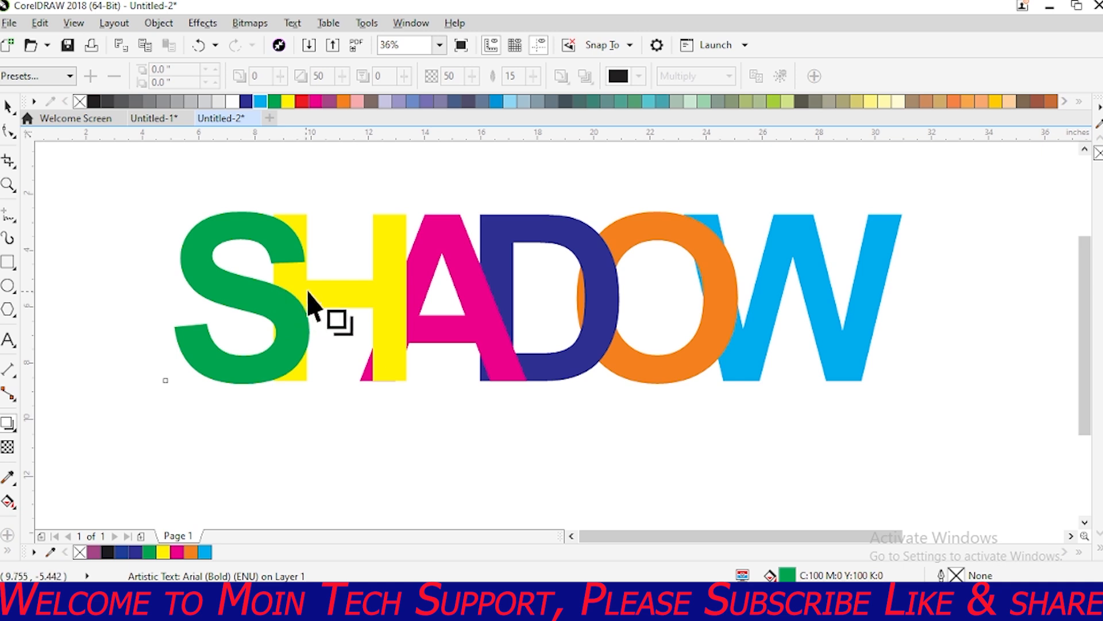
pyautogui.moveTo(242, 297); pyautogui.dragTo(328, 300)
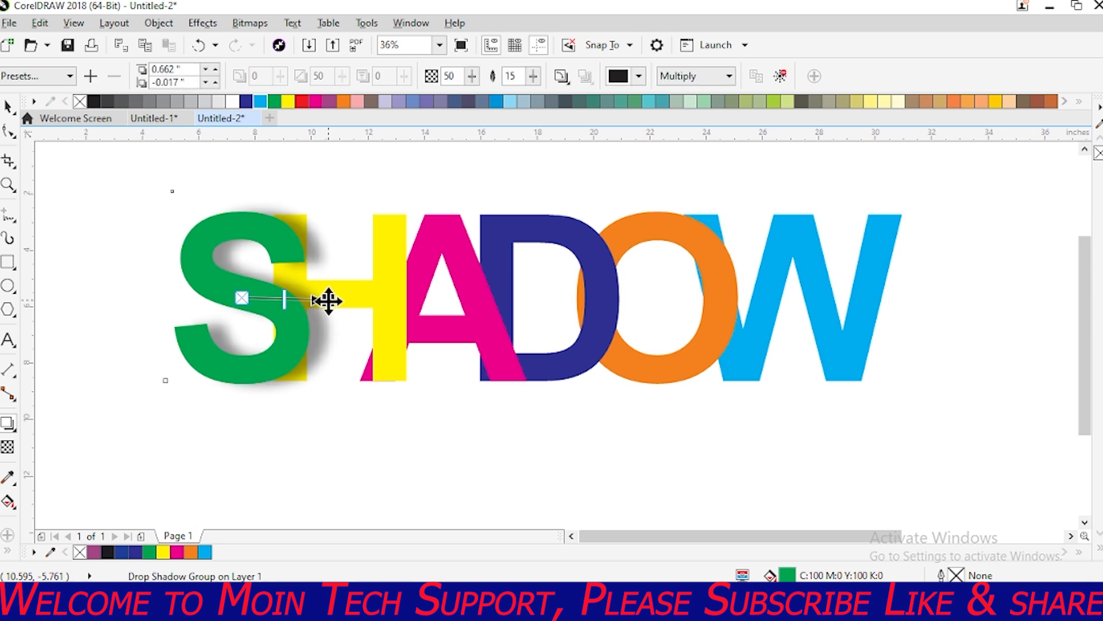
# Try a red and a blue colour (C93 M84 Y0 K0) for the drop shadow of the S.
pyautogui.click(639, 75)
pyautogui.click(705, 169)
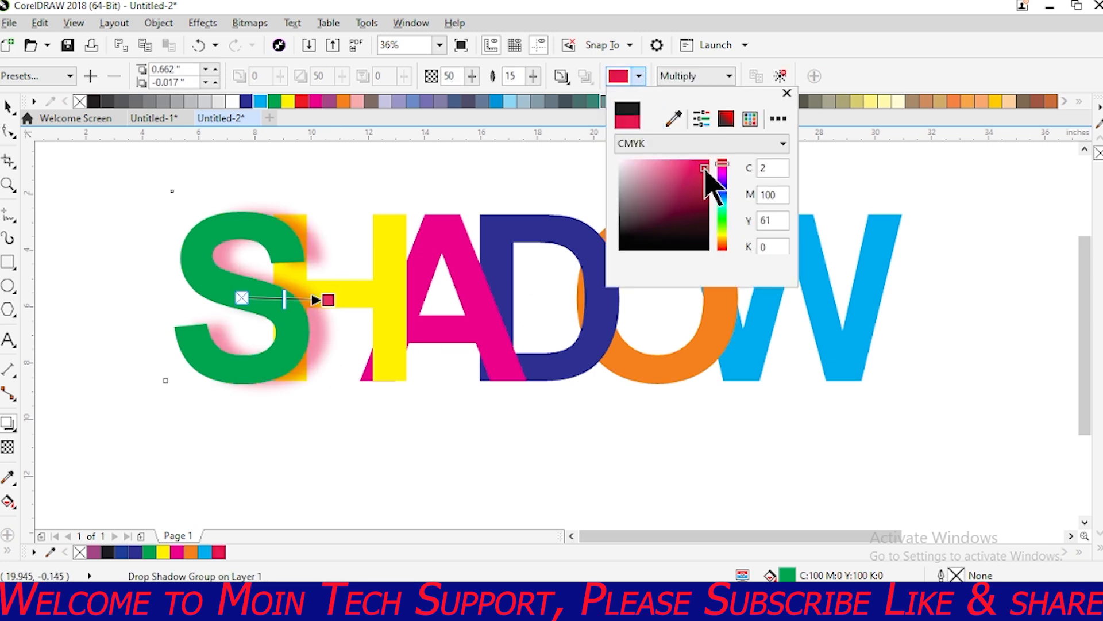
pyautogui.click(722, 188)
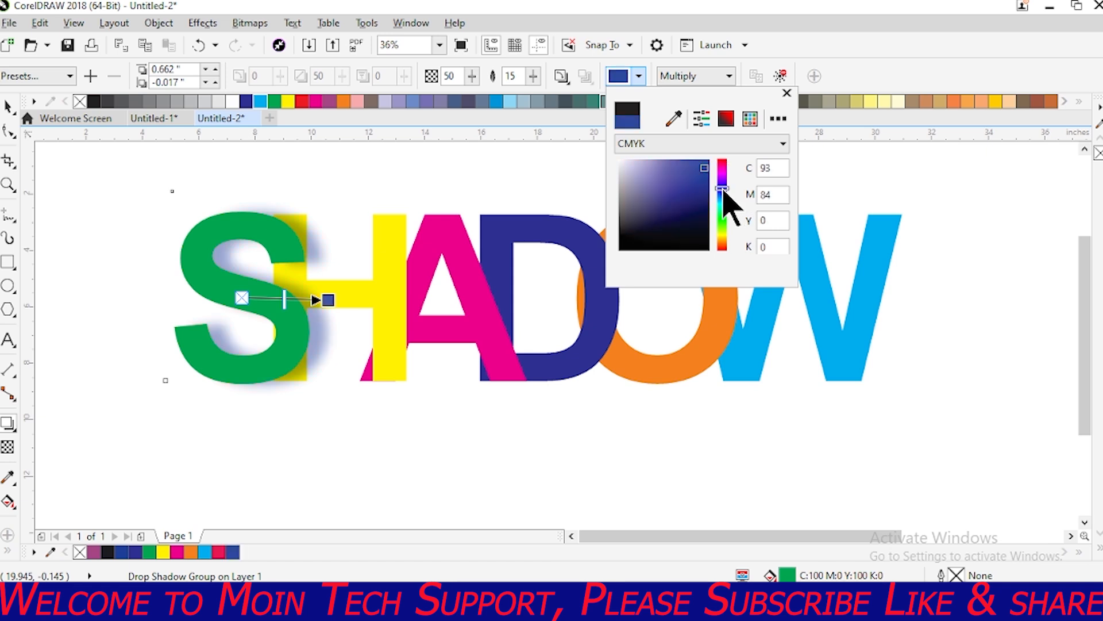
pyautogui.click(786, 94)
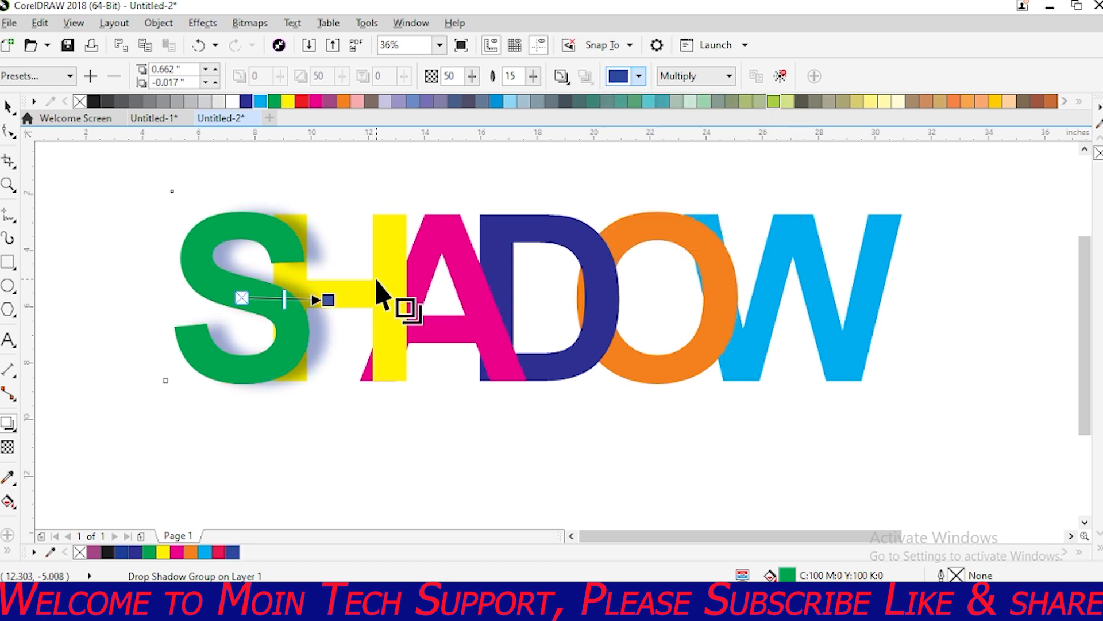
# Set the merge mode of the S's drop shadow to Normal and its opacity to 77.
pyautogui.click(729, 75)
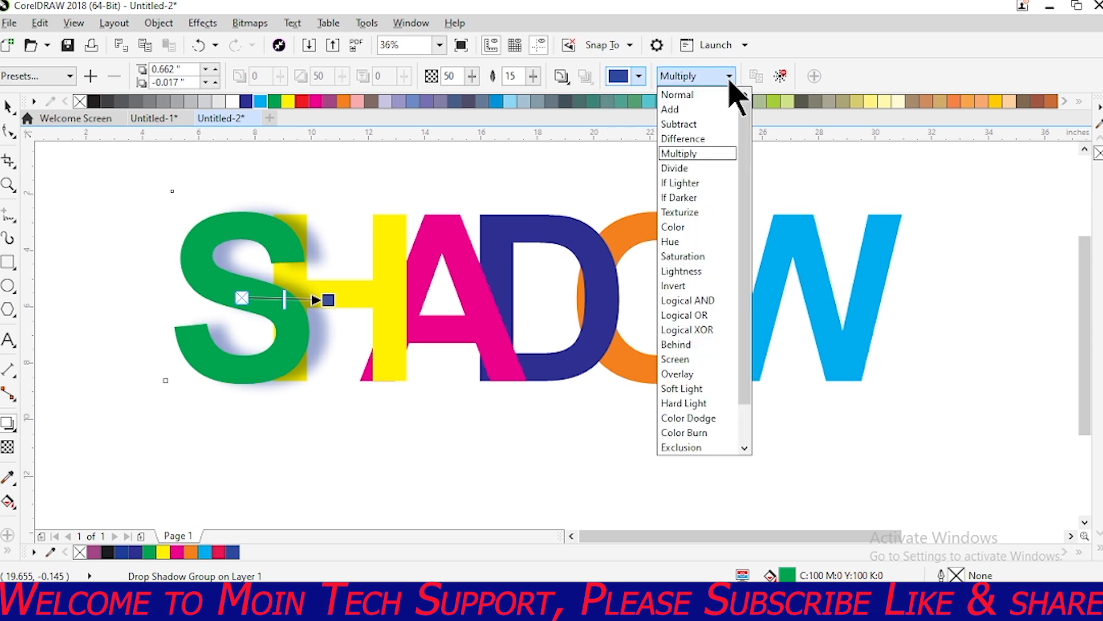
pyautogui.click(710, 93)
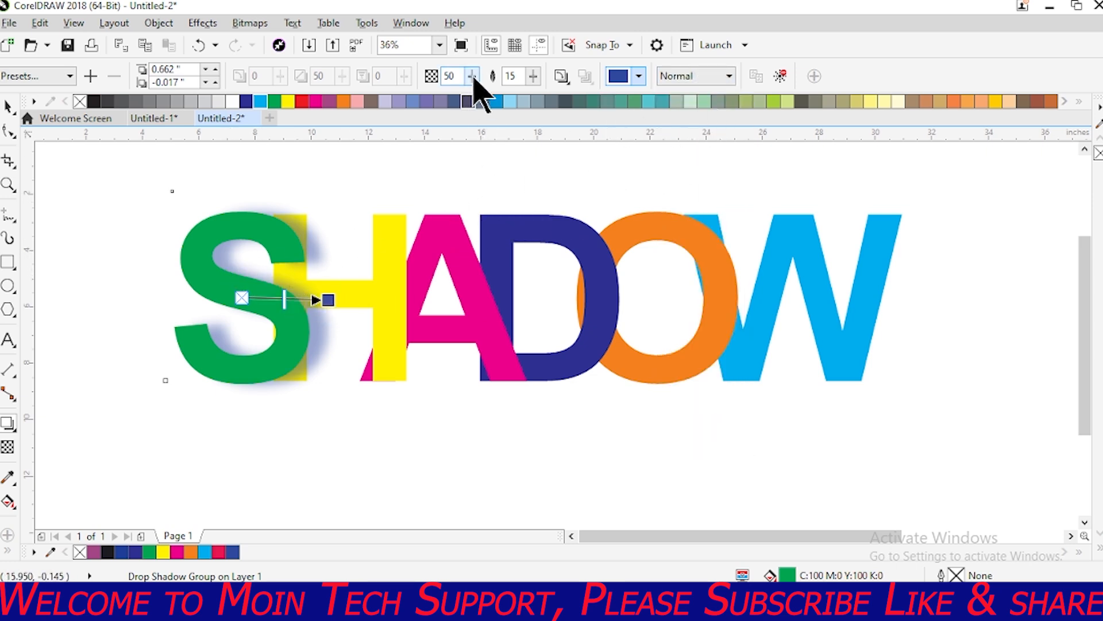
pyautogui.click(478, 101)
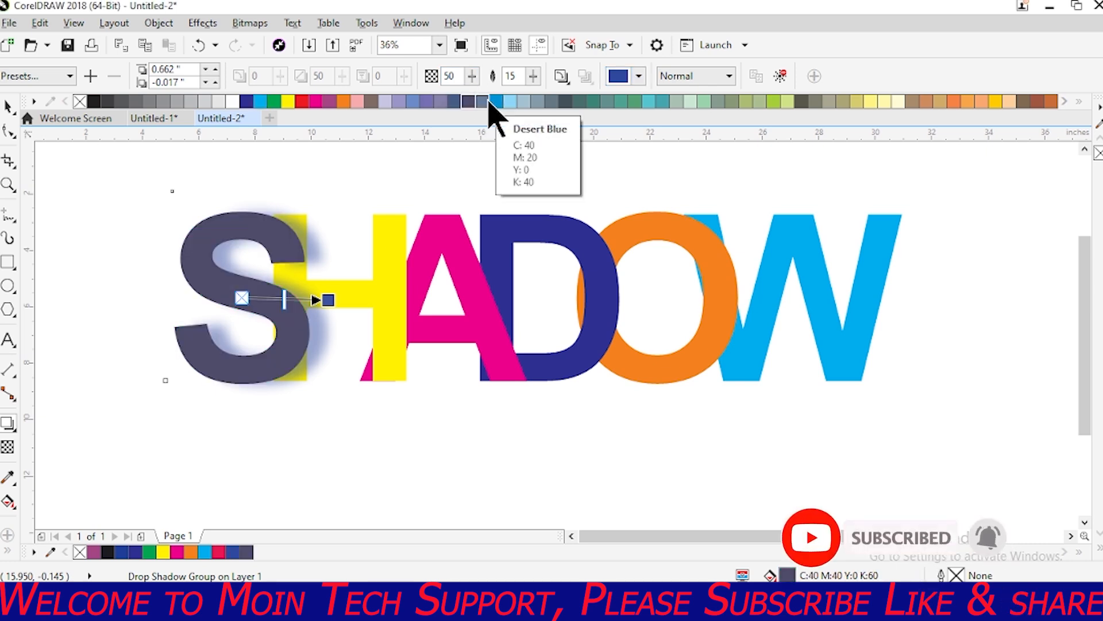
pyautogui.hotkey('ctrl', 'z')
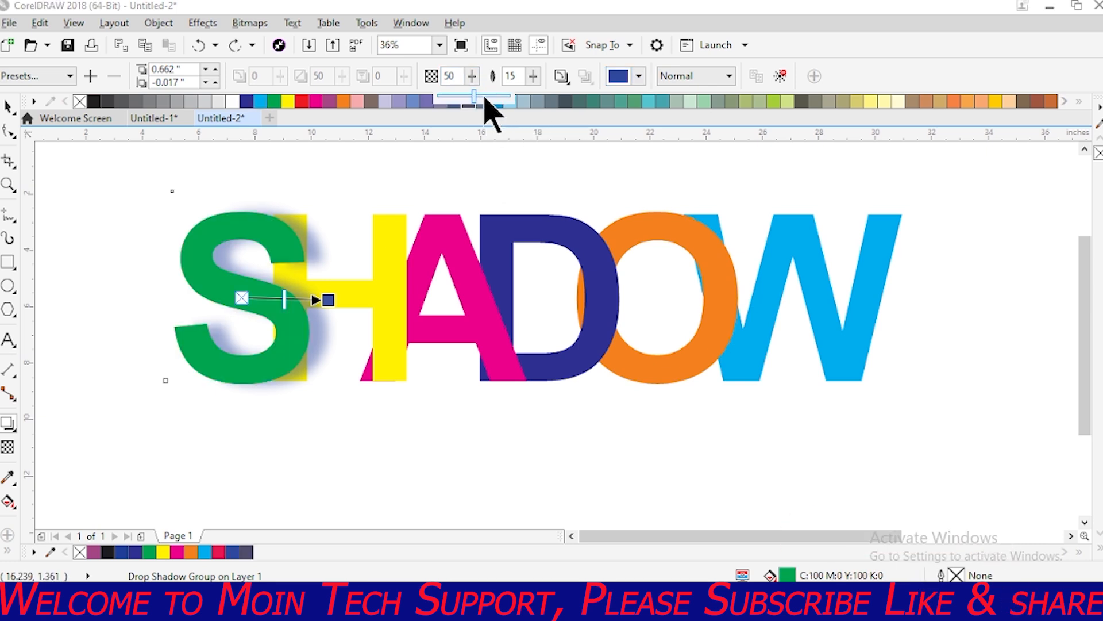
pyautogui.click(476, 95)
pyautogui.click(471, 77)
pyautogui.moveTo(472, 93); pyautogui.dragTo(493, 95)
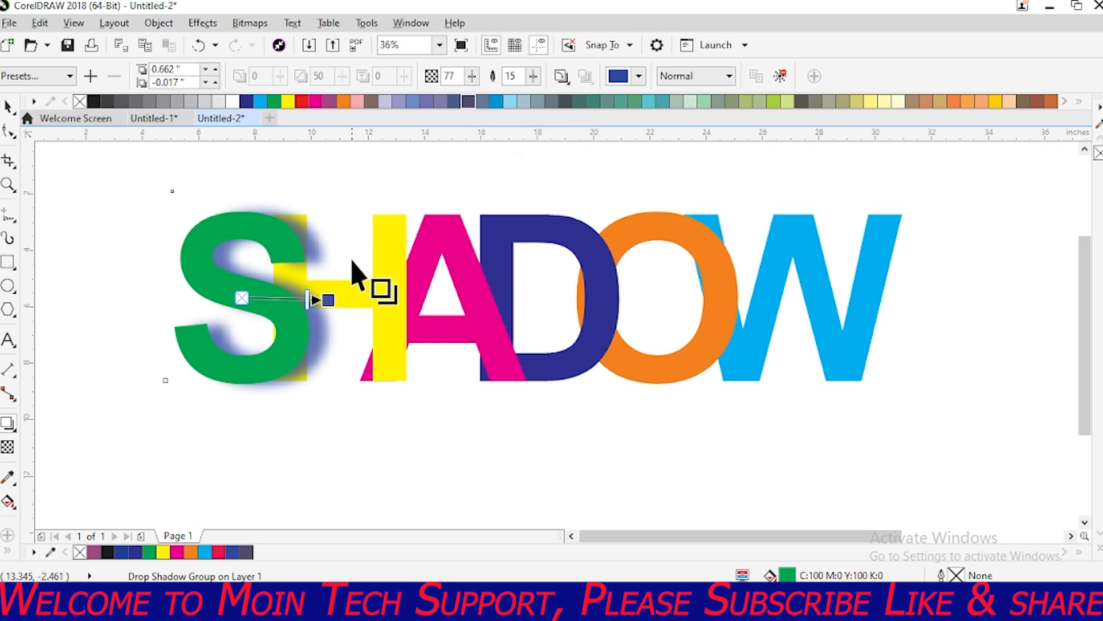
# Change the S's drop shadow colour to near-black C75 M69 Y65 K90 and deselect the letter.
pyautogui.click(640, 77)
pyautogui.click(658, 244)
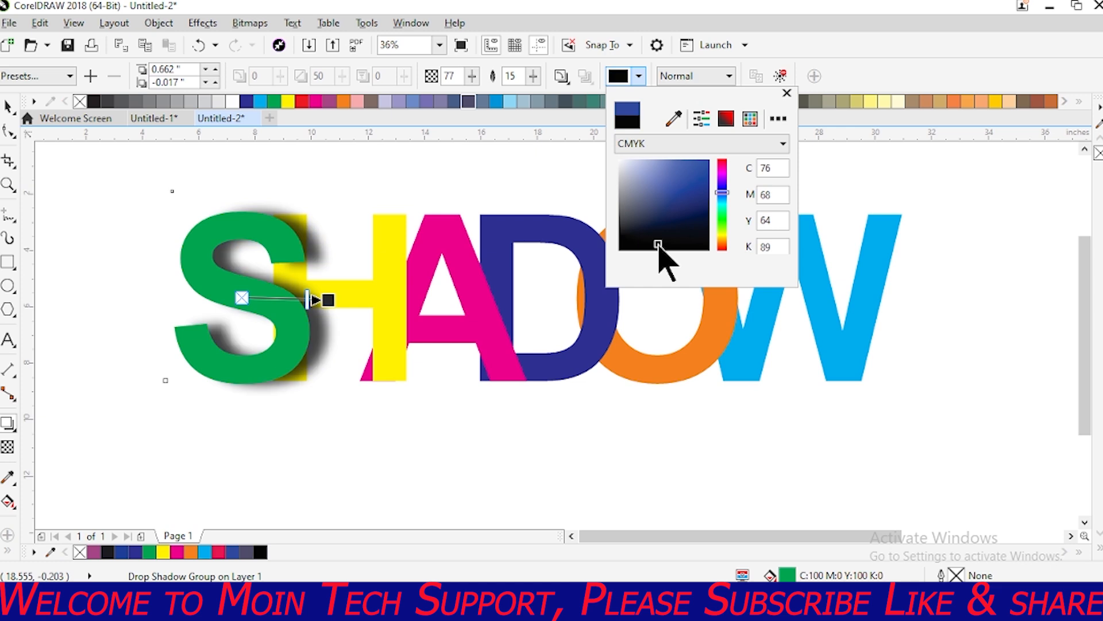
pyautogui.click(656, 248)
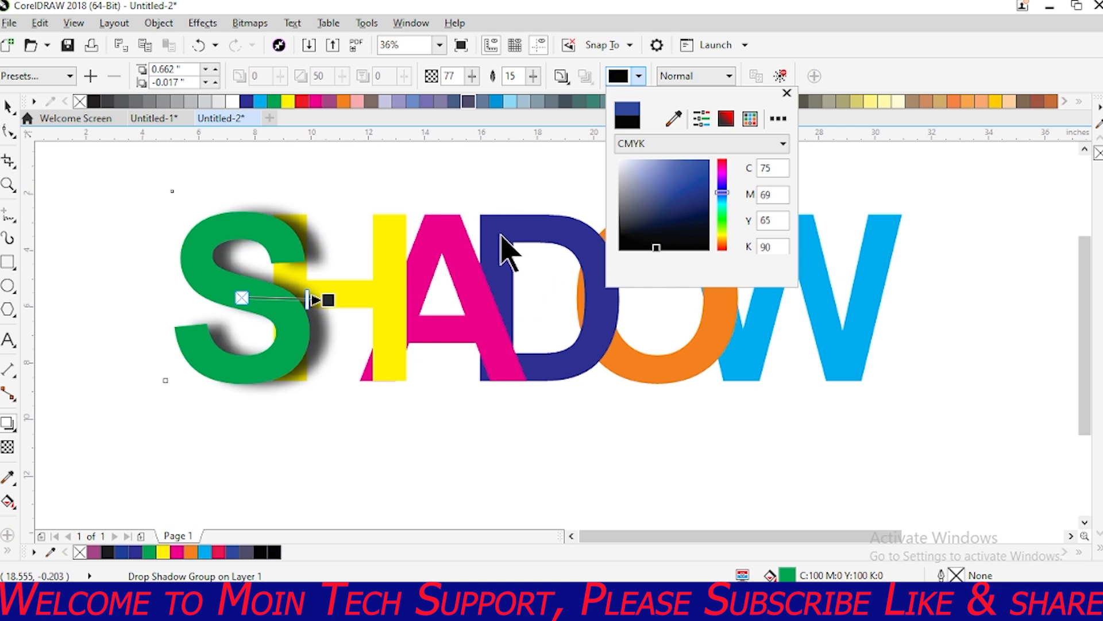
pyautogui.click(786, 92)
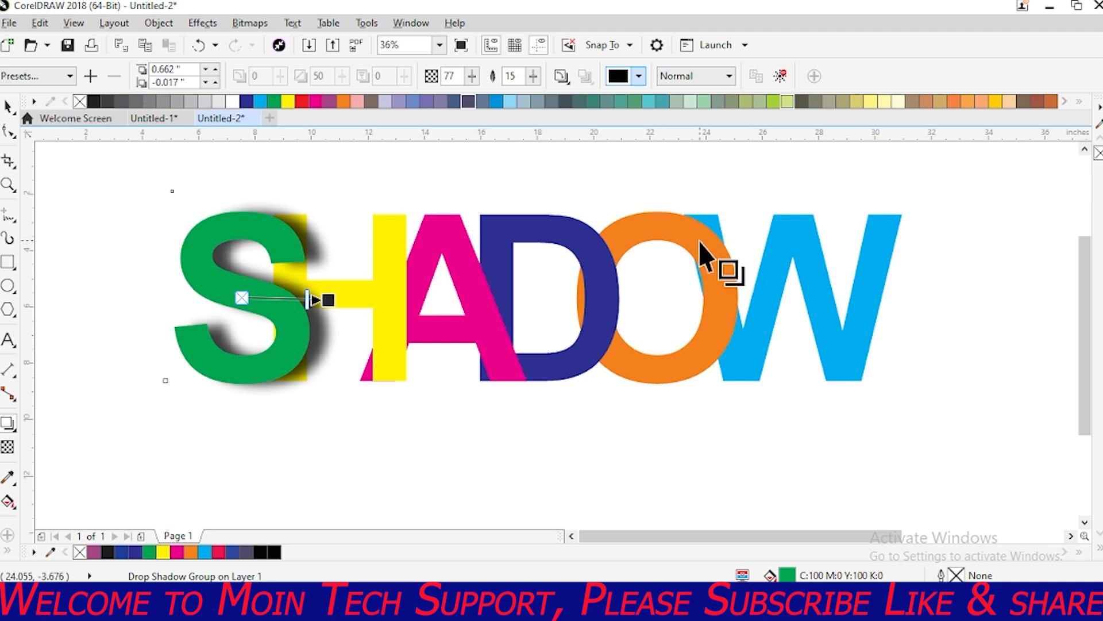
pyautogui.click(9, 108)
pyautogui.click(161, 296)
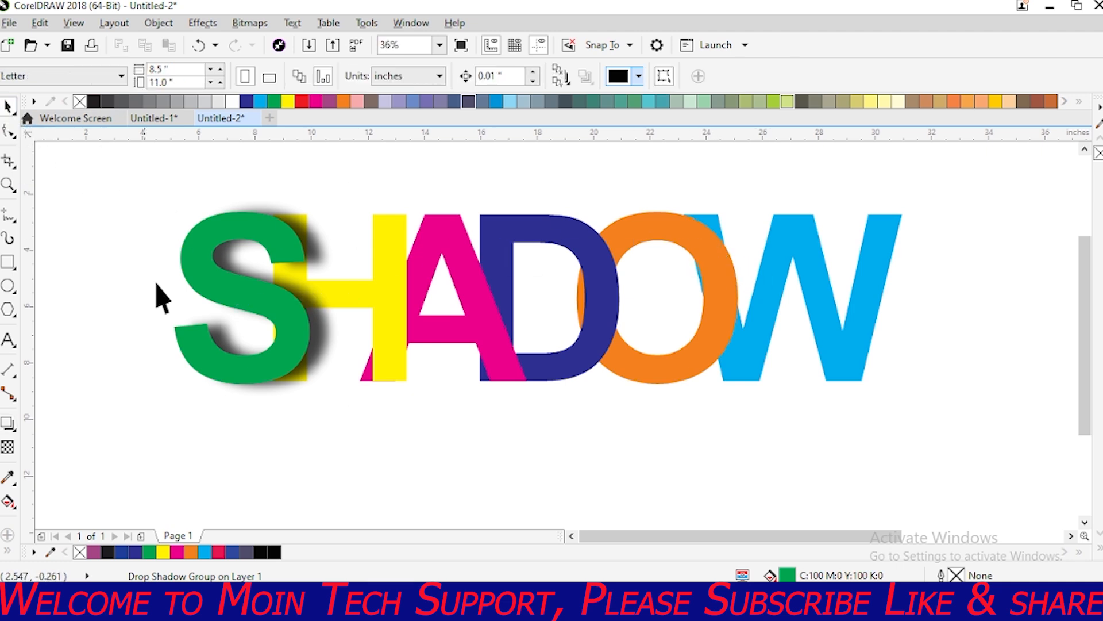
pyautogui.click(250, 224)
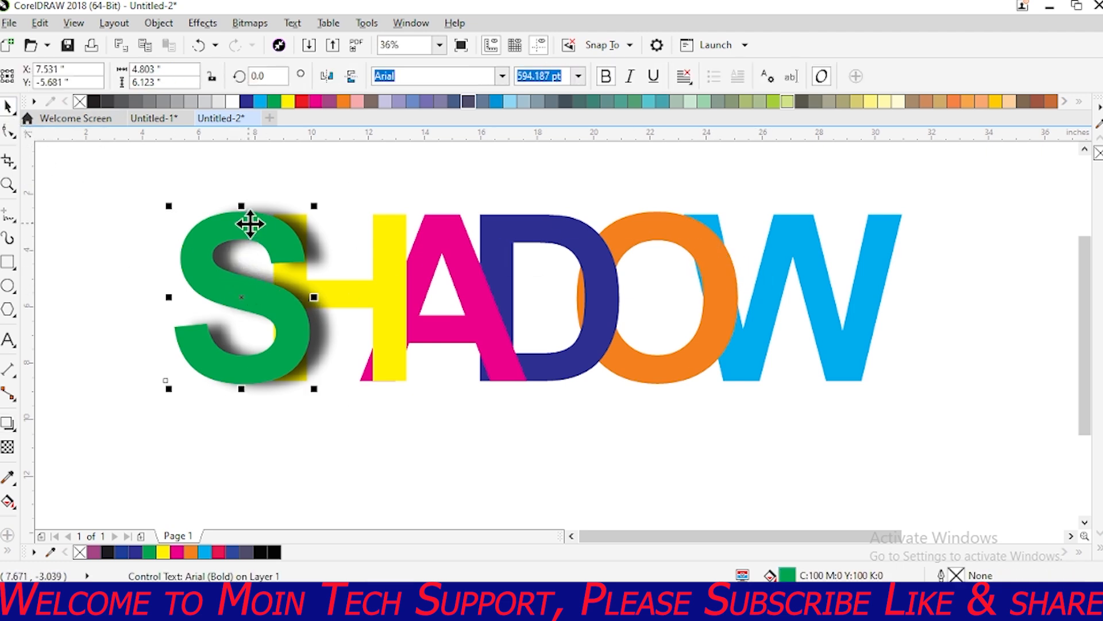
pyautogui.click(8, 423)
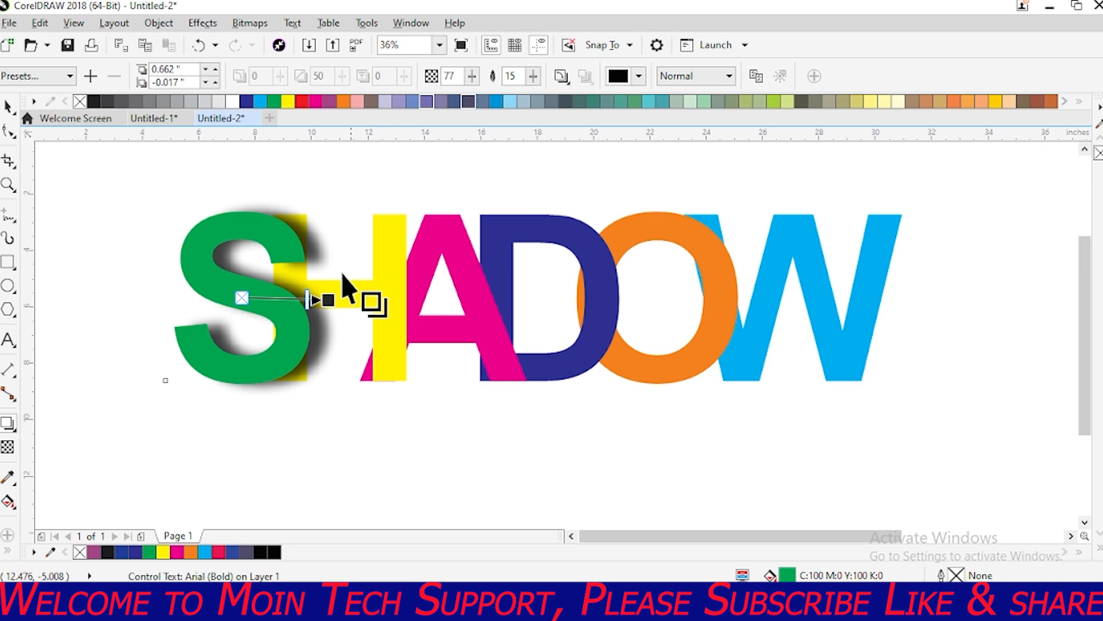
pyautogui.click(8, 106)
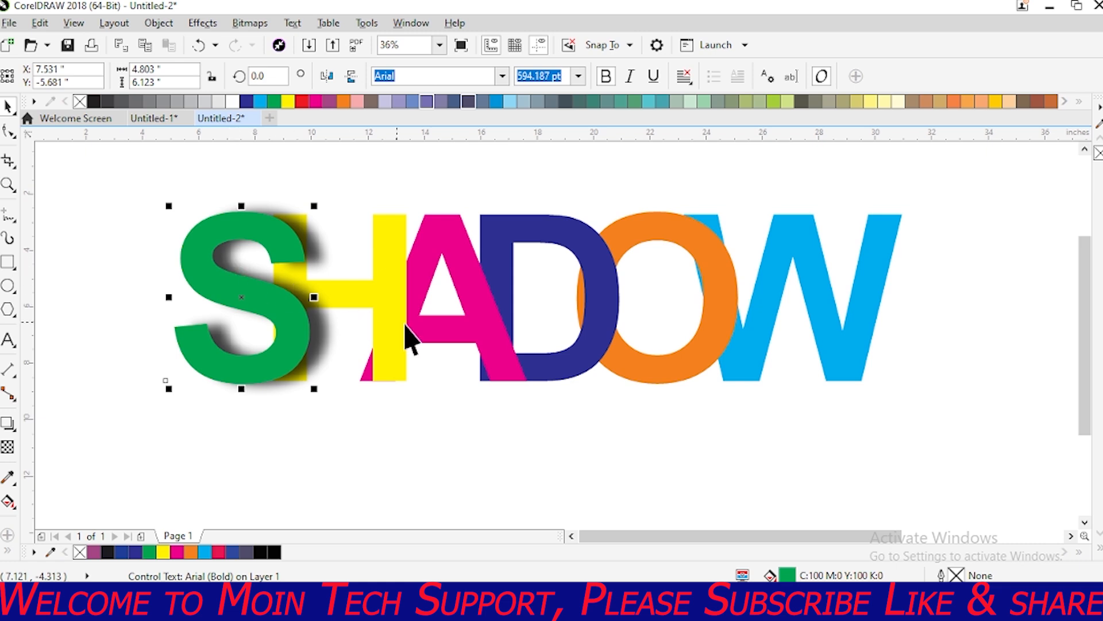
pyautogui.press('Escape')
# Copy the drop shadow effect from the green S onto the yellow H.
pyautogui.click(391, 302)
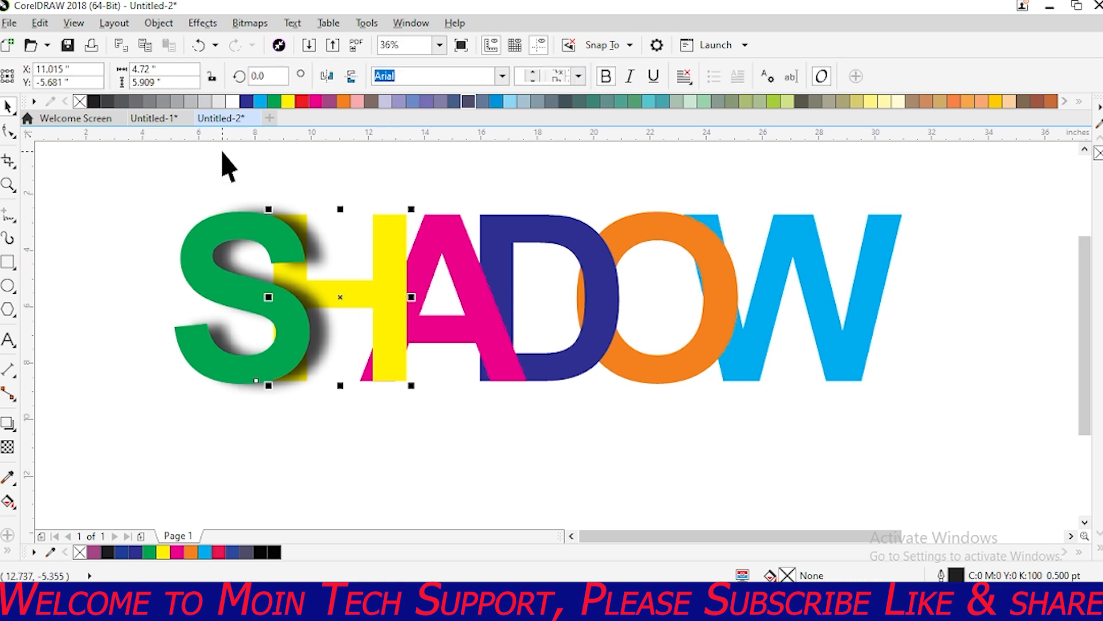
pyautogui.click(210, 25)
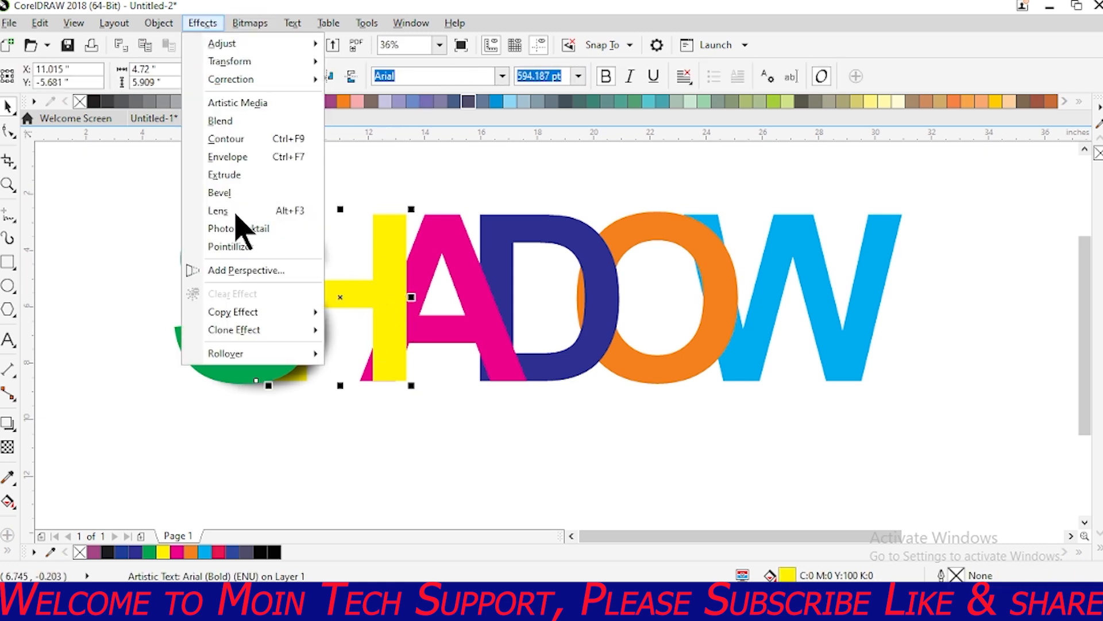
pyautogui.moveTo(230, 314)
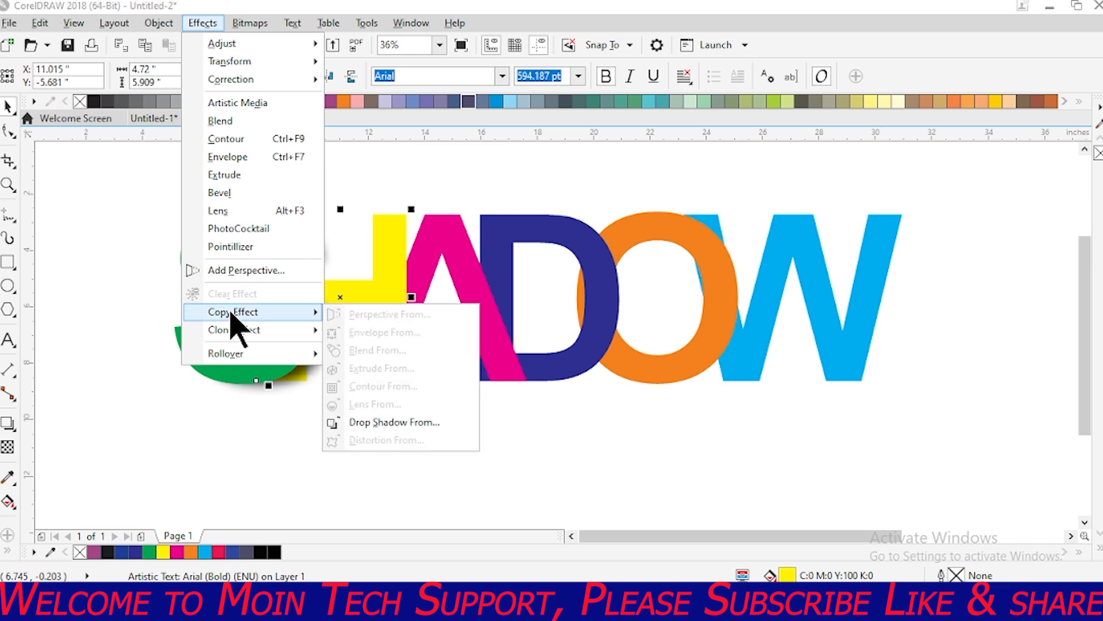
pyautogui.click(376, 423)
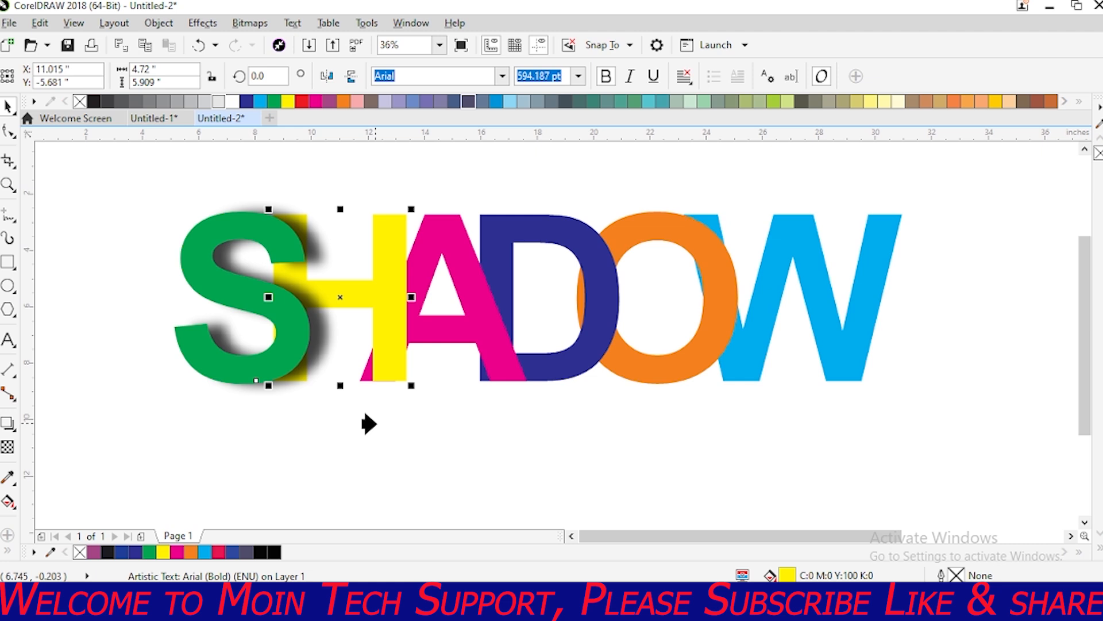
pyautogui.click(219, 253)
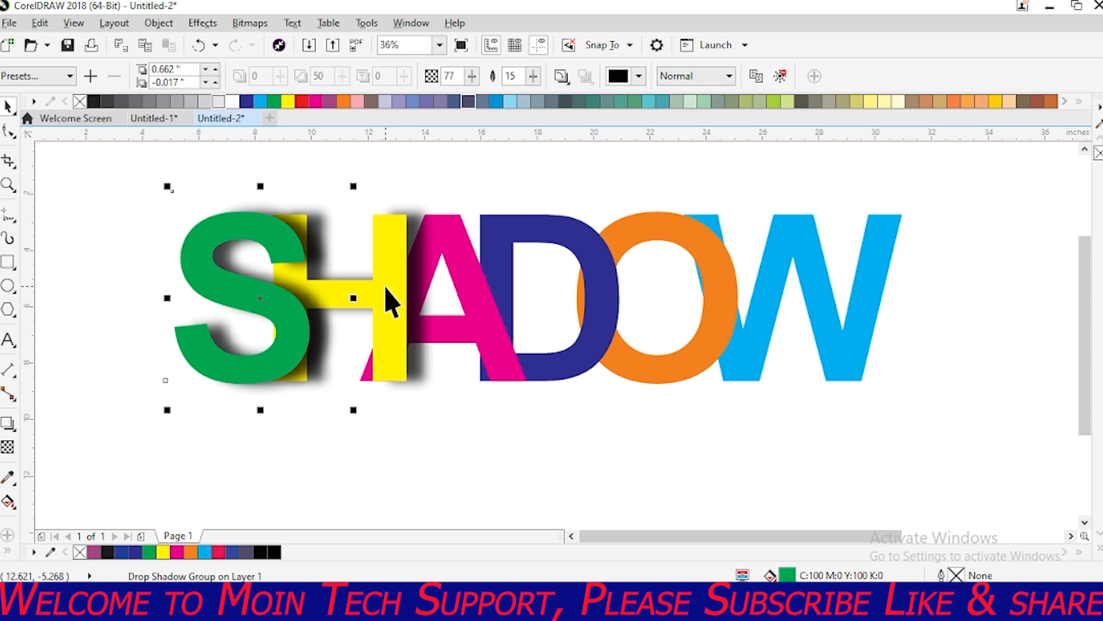
# Copy the drop shadow effect from the green S onto the magenta A.
pyautogui.click(484, 278)
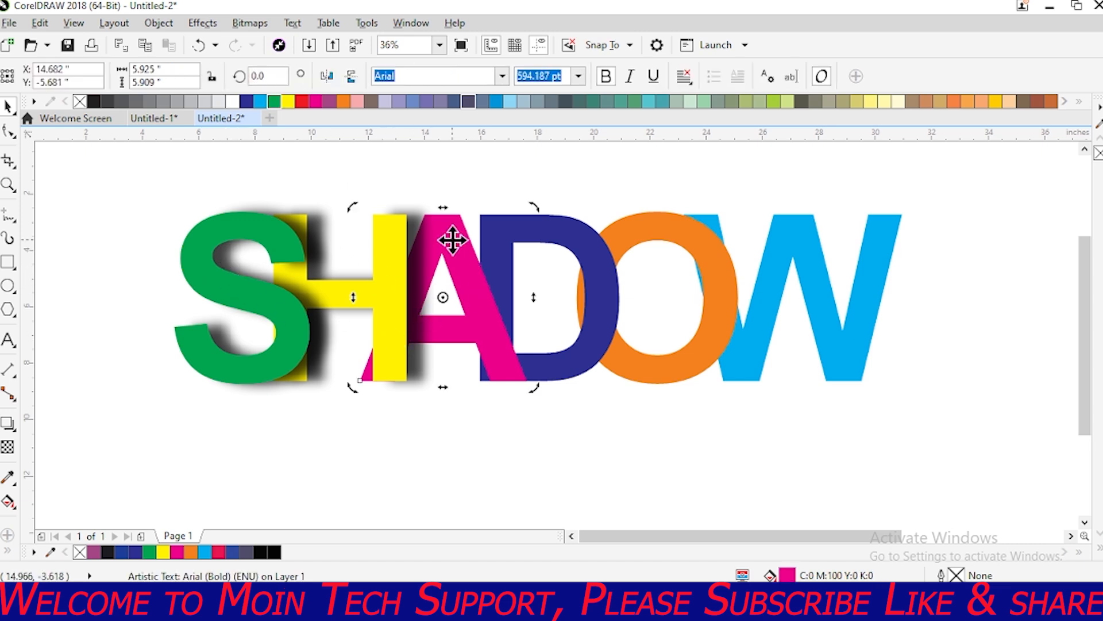
pyautogui.click(204, 24)
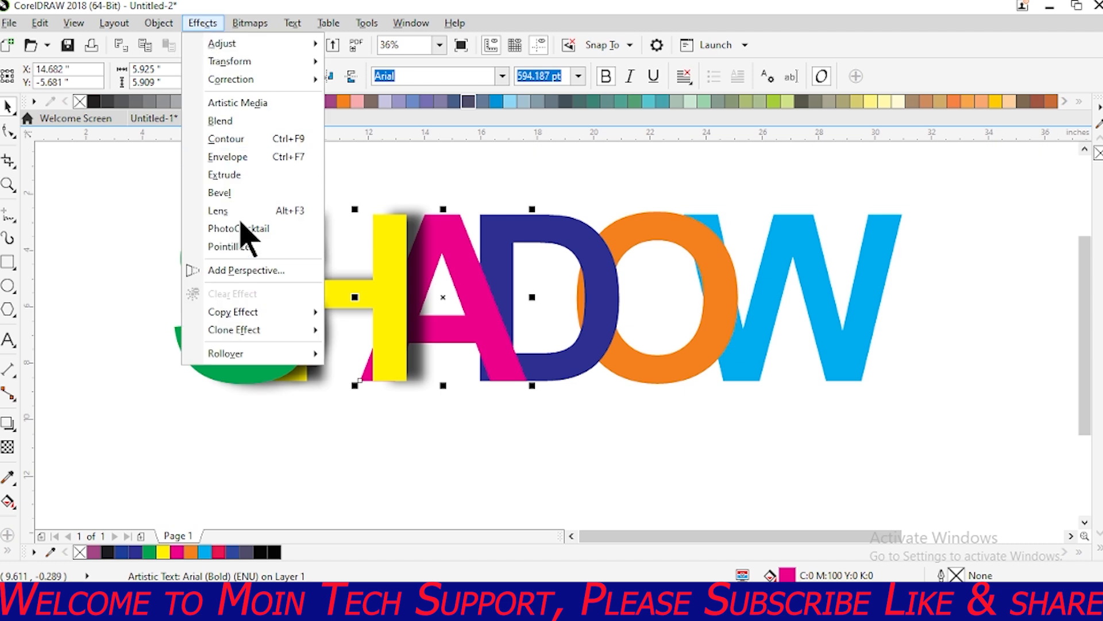
pyautogui.moveTo(263, 317)
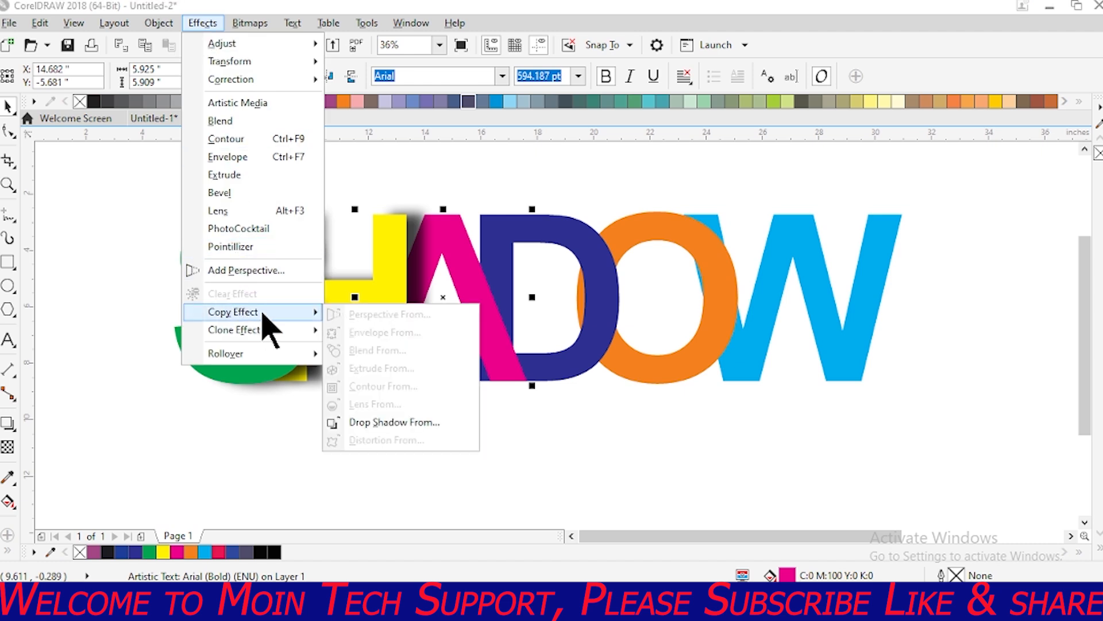
pyautogui.click(380, 422)
pyautogui.click(216, 255)
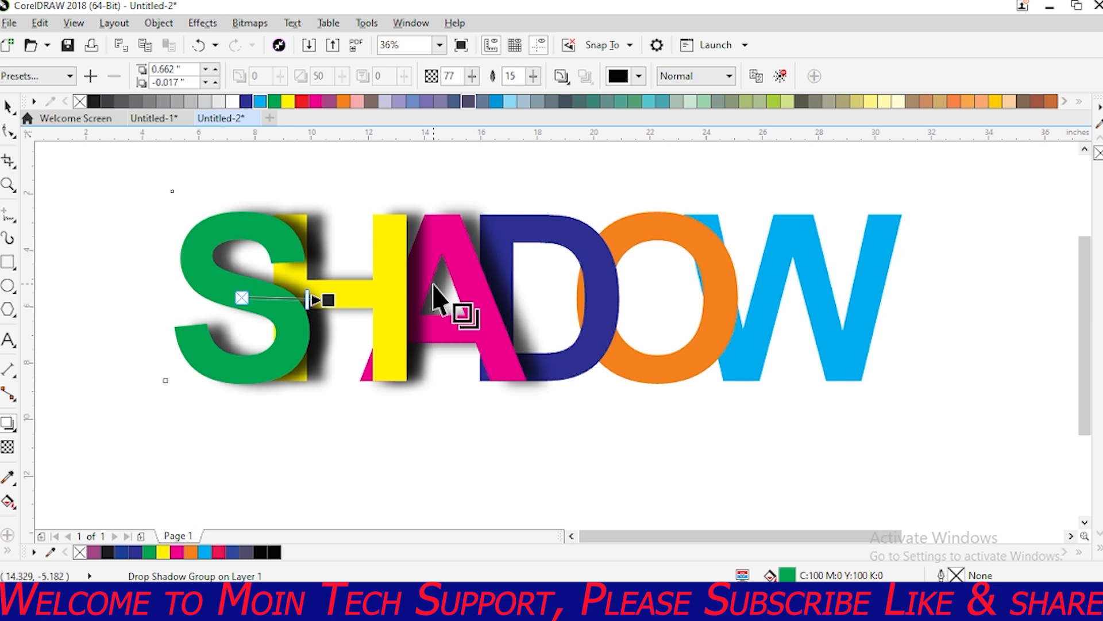
# Copy the drop shadow effect from the S onto the remaining letters D, O and W.
pyautogui.click(8, 108)
pyautogui.click(494, 239)
pyautogui.click(492, 218)
pyautogui.click(203, 23)
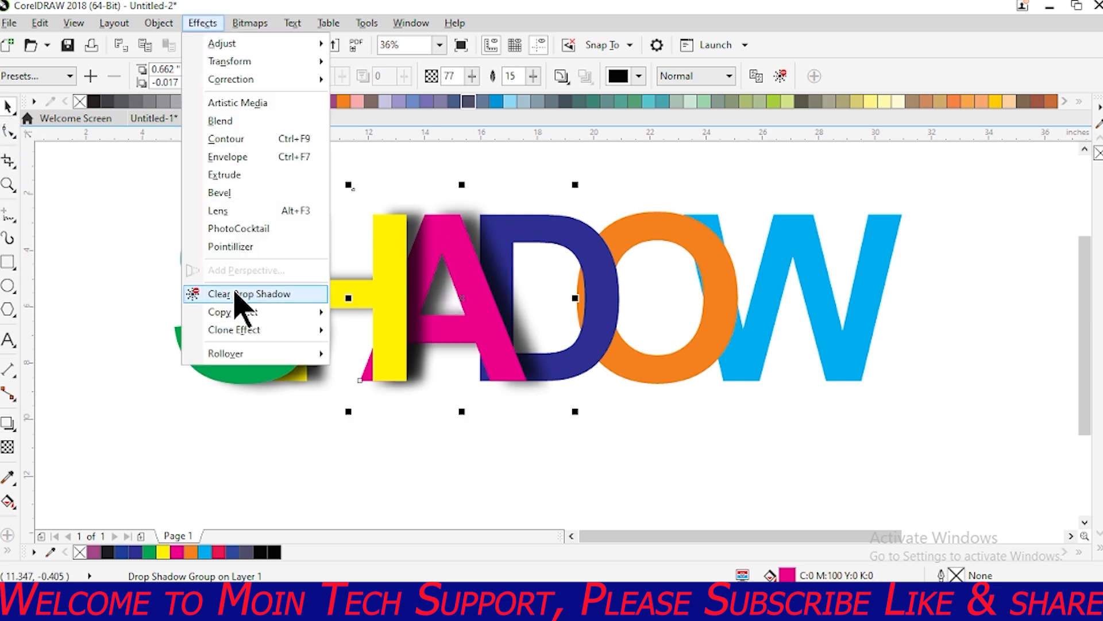
pyautogui.moveTo(247, 313)
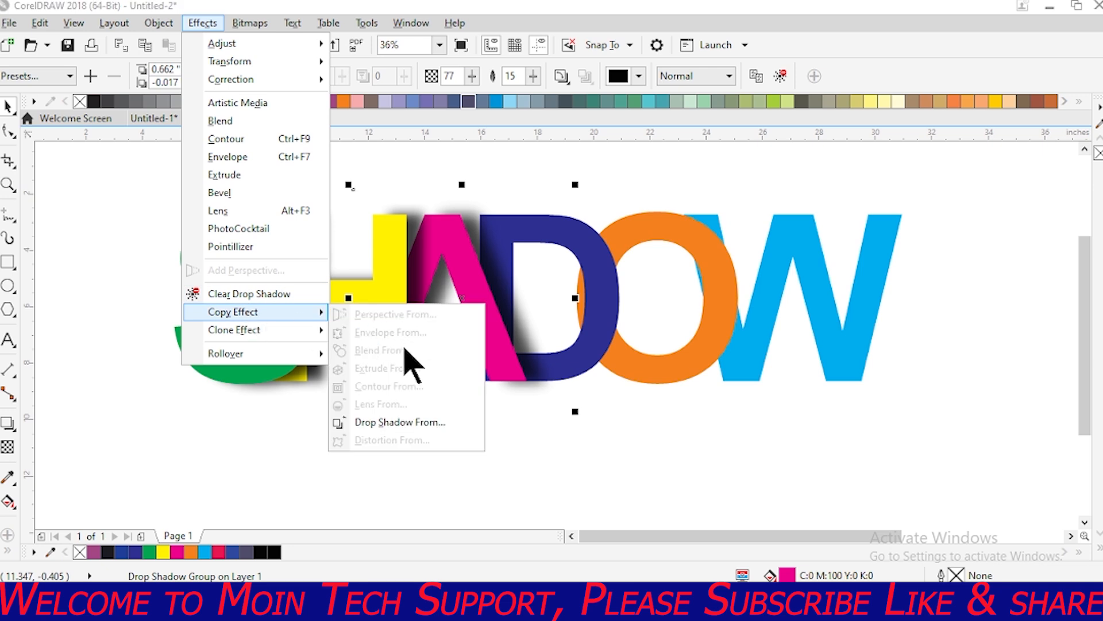
pyautogui.click(399, 422)
pyautogui.click(234, 266)
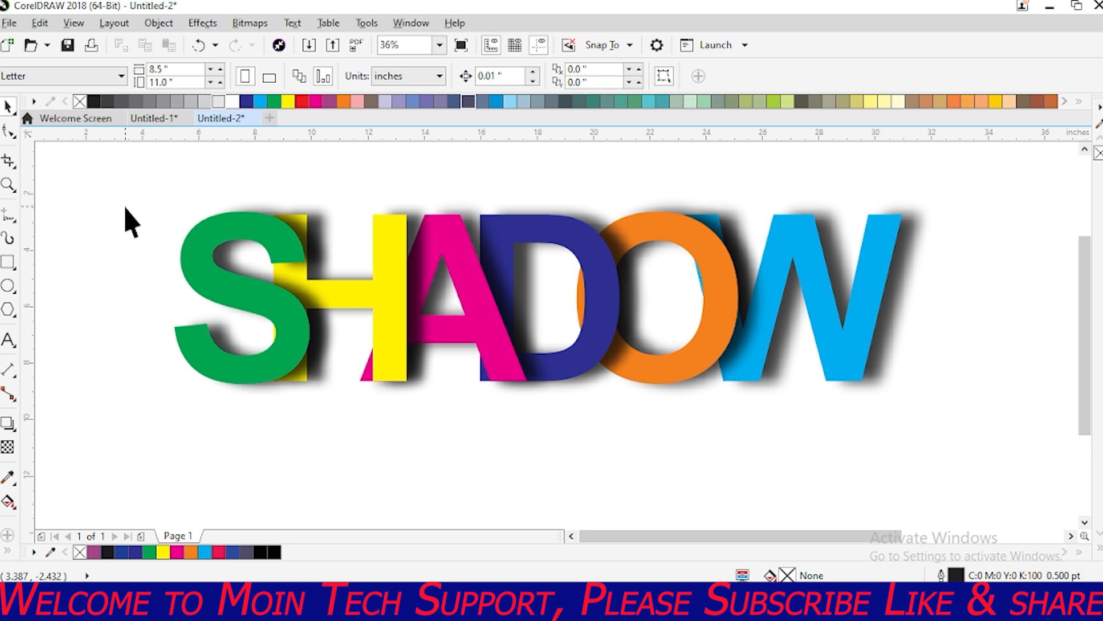
pyautogui.click(234, 295)
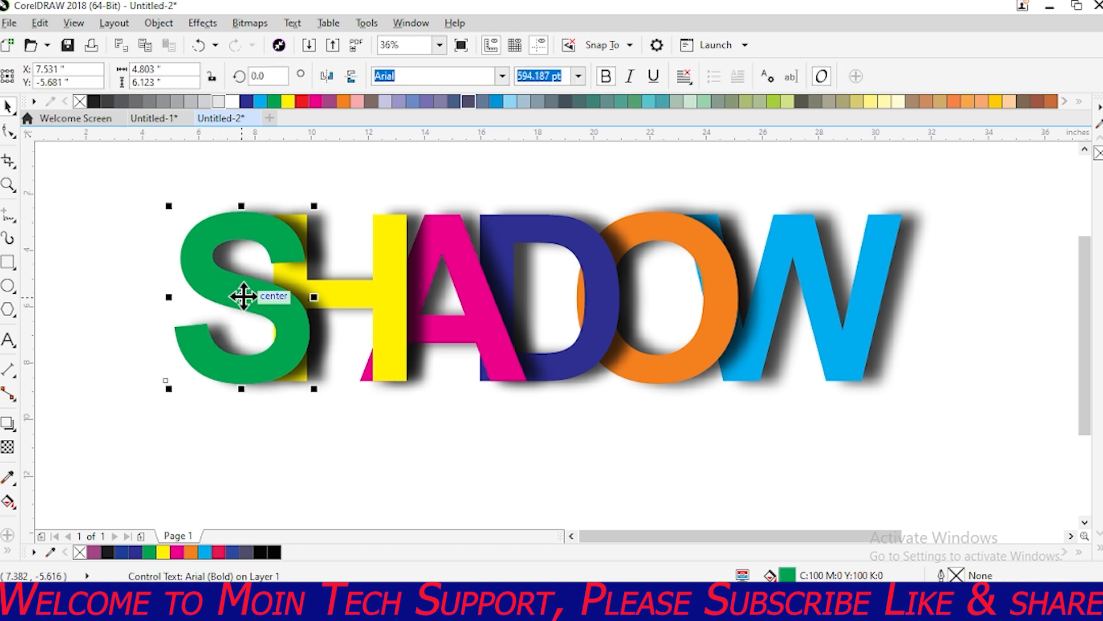
pyautogui.doubleClick(454, 252)
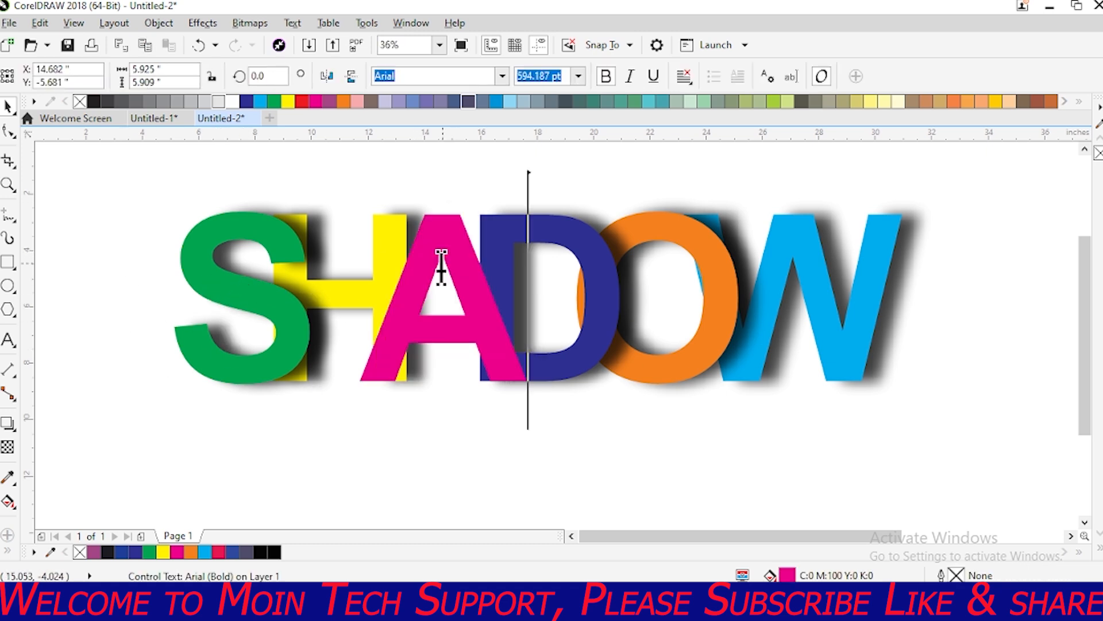
pyautogui.click(9, 108)
pyautogui.click(81, 234)
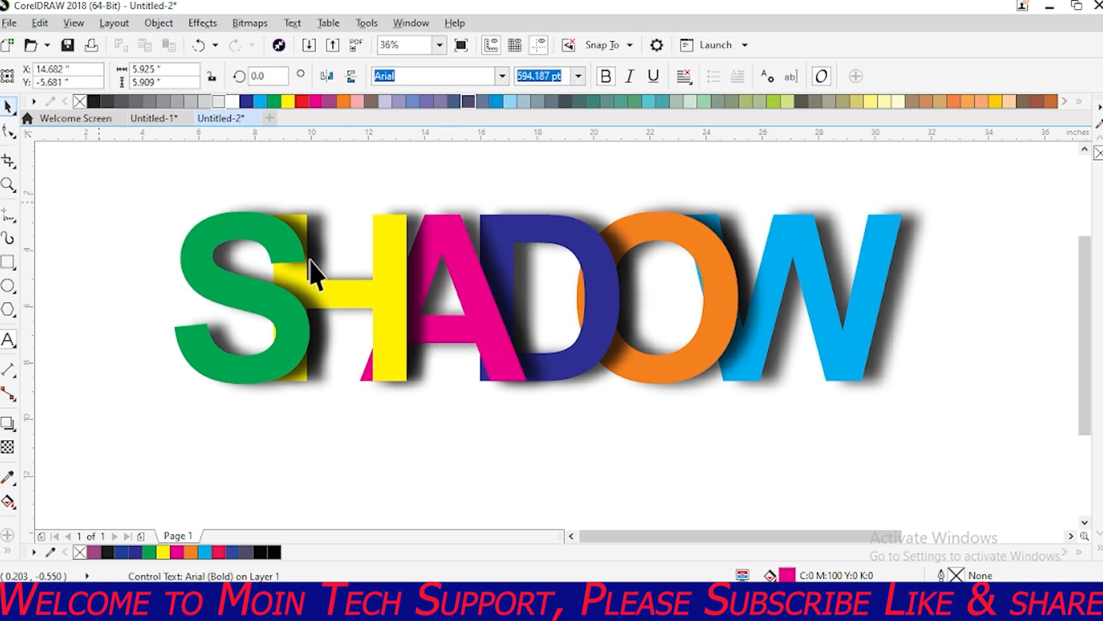
# Clear the drop shadow from the magenta A, undo the removal and deselect the letter.
pyautogui.click(451, 259)
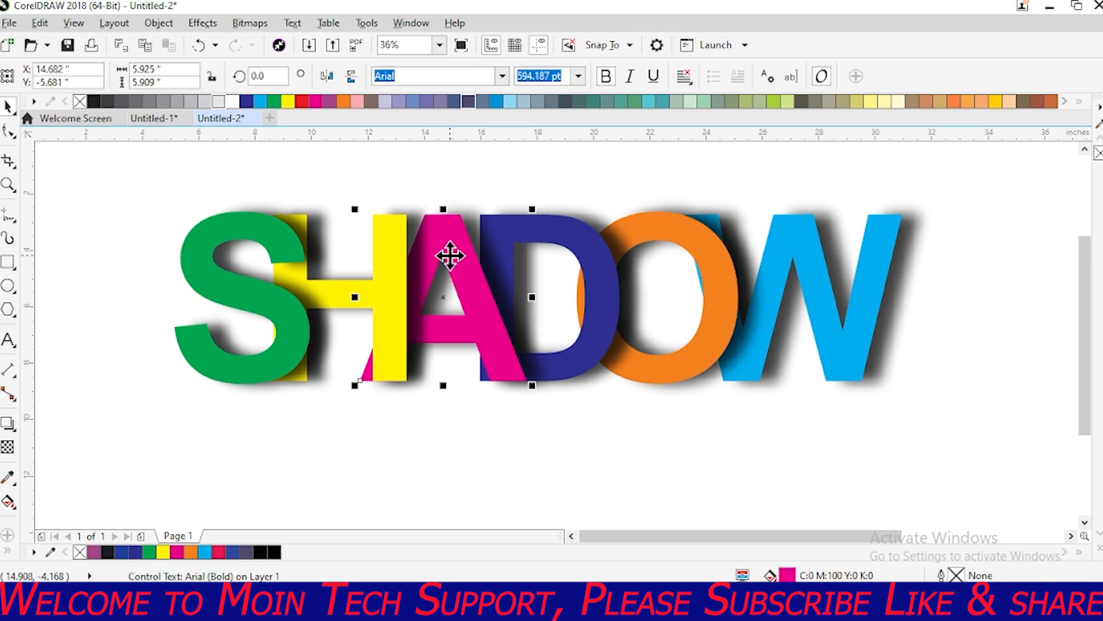
pyautogui.click(8, 423)
pyautogui.moveTo(443, 297); pyautogui.dragTo(545, 301)
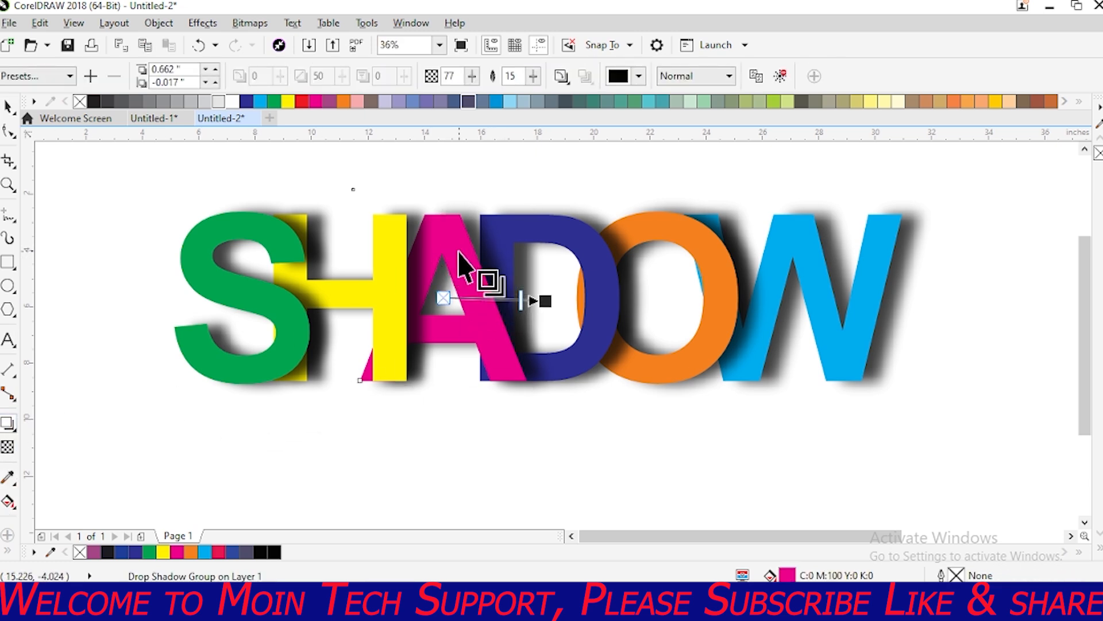
pyautogui.click(780, 76)
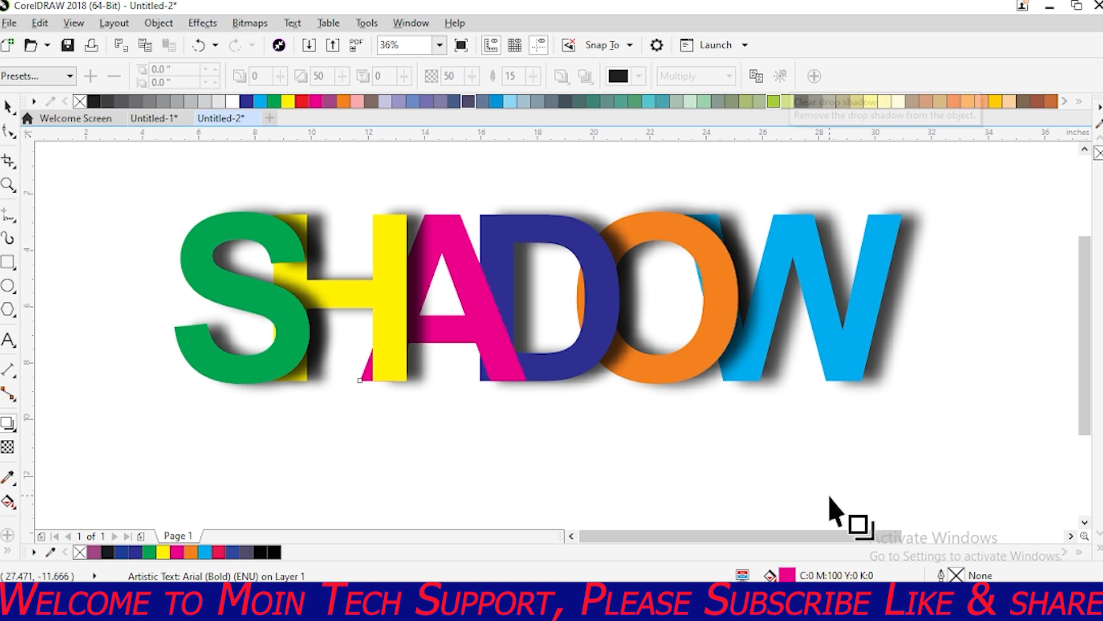
pyautogui.hotkey('ctrl', 'z')
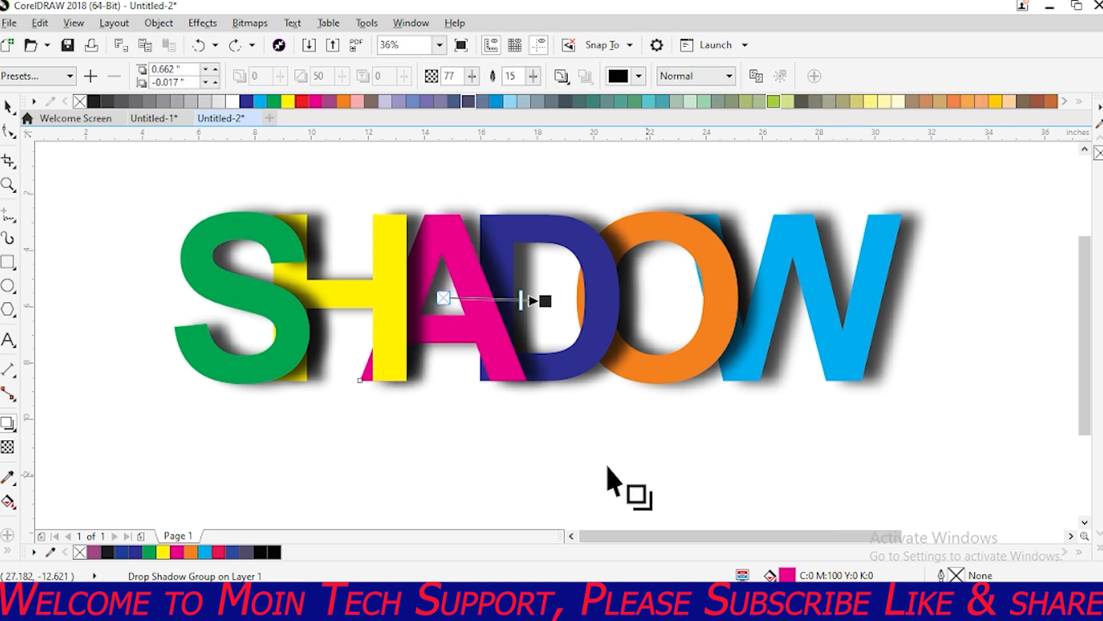
pyautogui.click(8, 107)
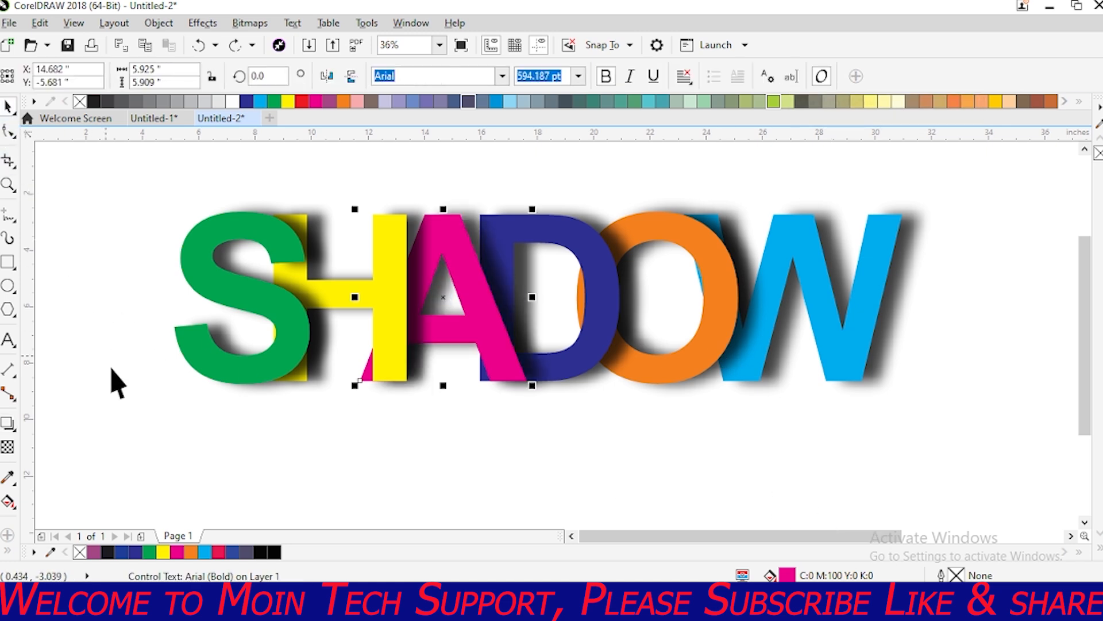
pyautogui.click(138, 462)
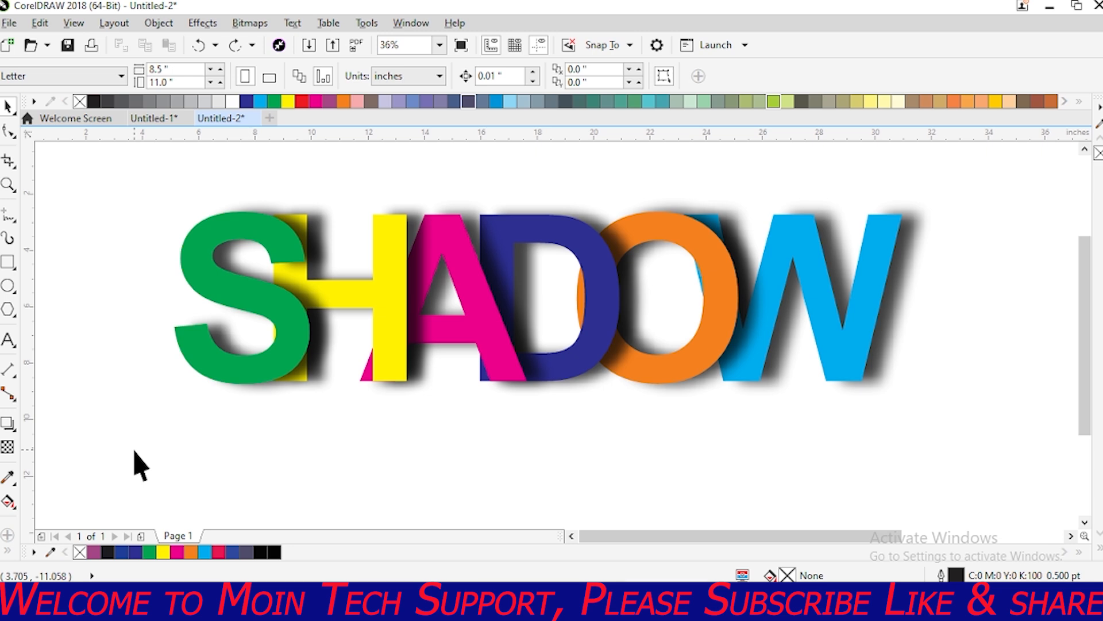